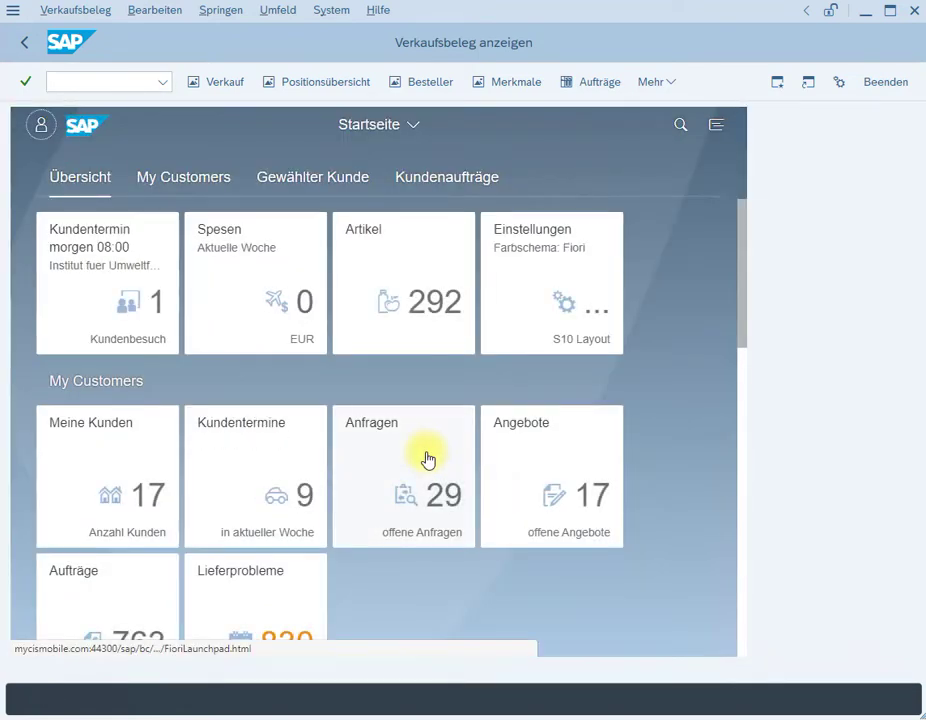
Open the details of the selected customer Jaspers Computers and view its address on the map, zoomed out to the surrounding districts.
{"action": "left_click_drag", "start_coordinate": [742, 287], "coordinate": [740, 442]}
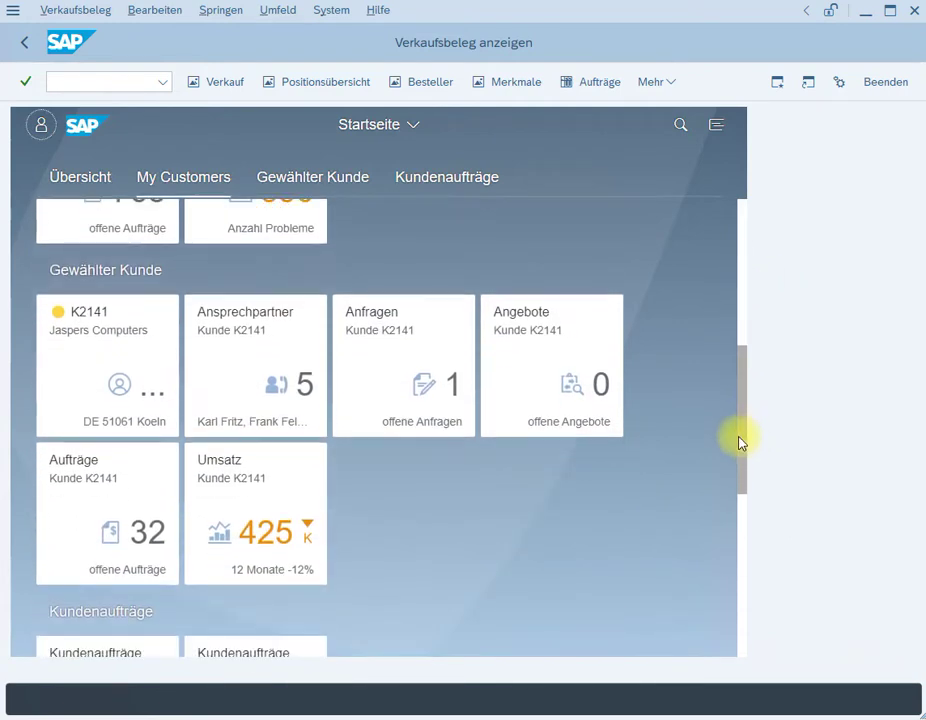
{"action": "left_click", "coordinate": [118, 376]}
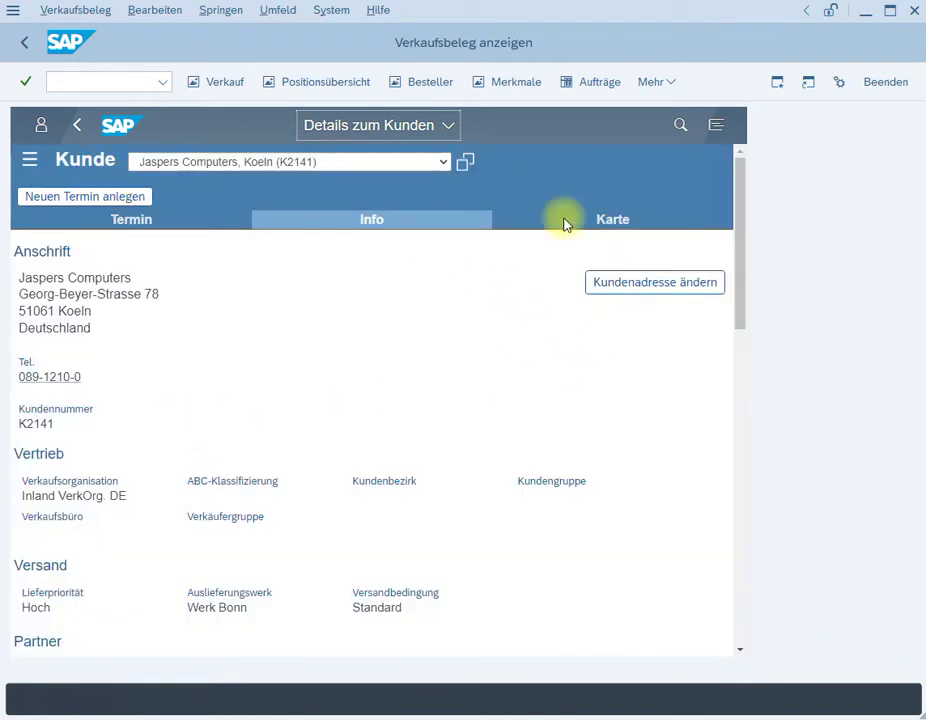
{"action": "left_click", "coordinate": [625, 219]}
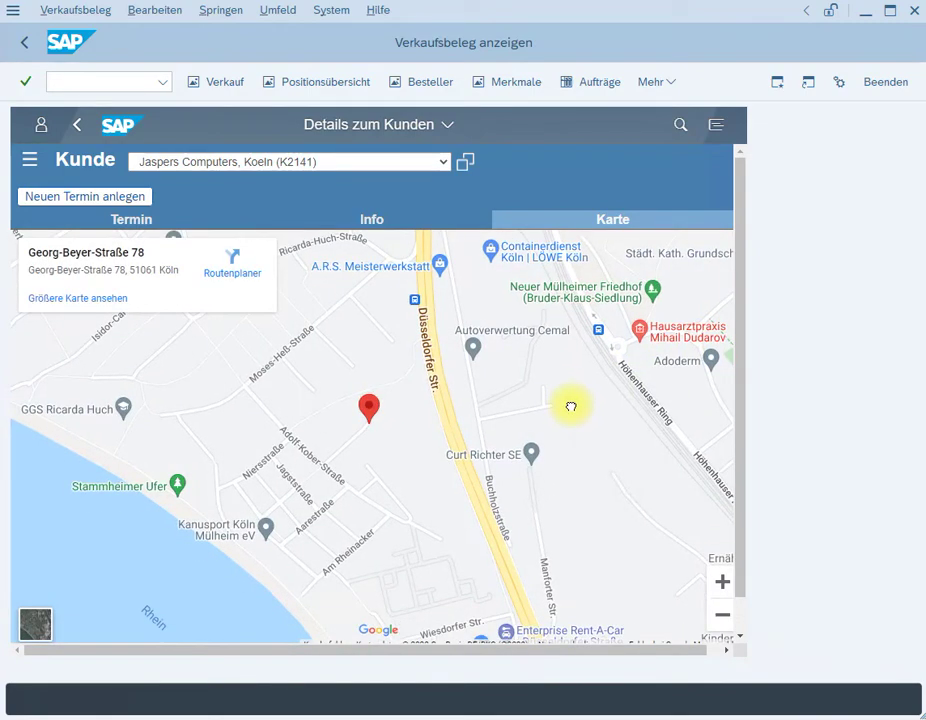
{"action": "left_click", "coordinate": [717, 626]}
{"action": "left_click", "coordinate": [717, 626]}
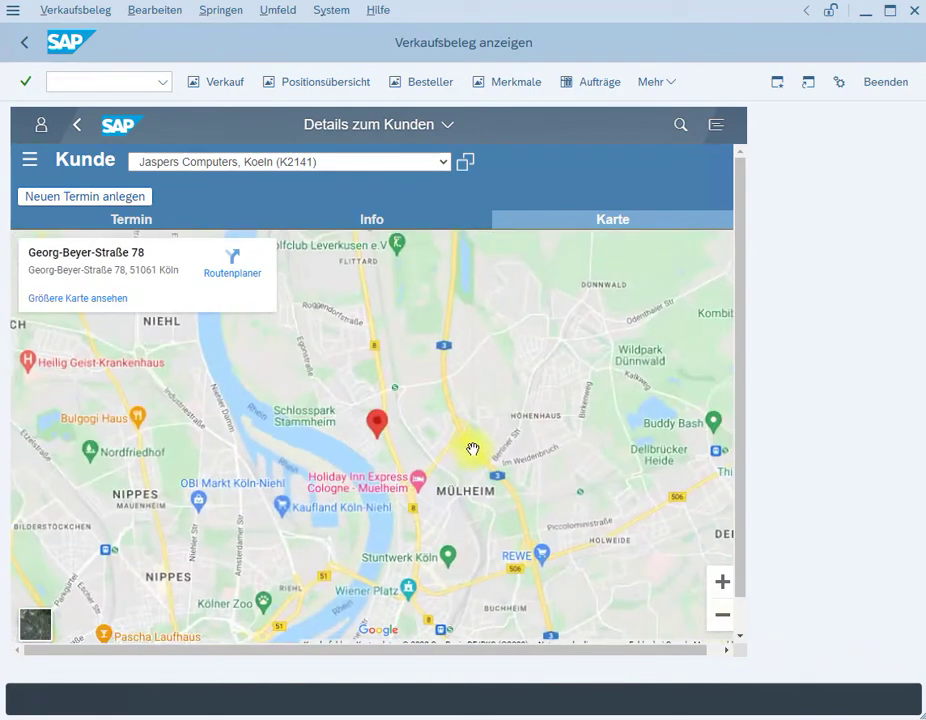
Show the customer's appointments and expand the participant's contact details in the next appointment, Konzeptvorstellung D2.
{"action": "left_click", "coordinate": [127, 224]}
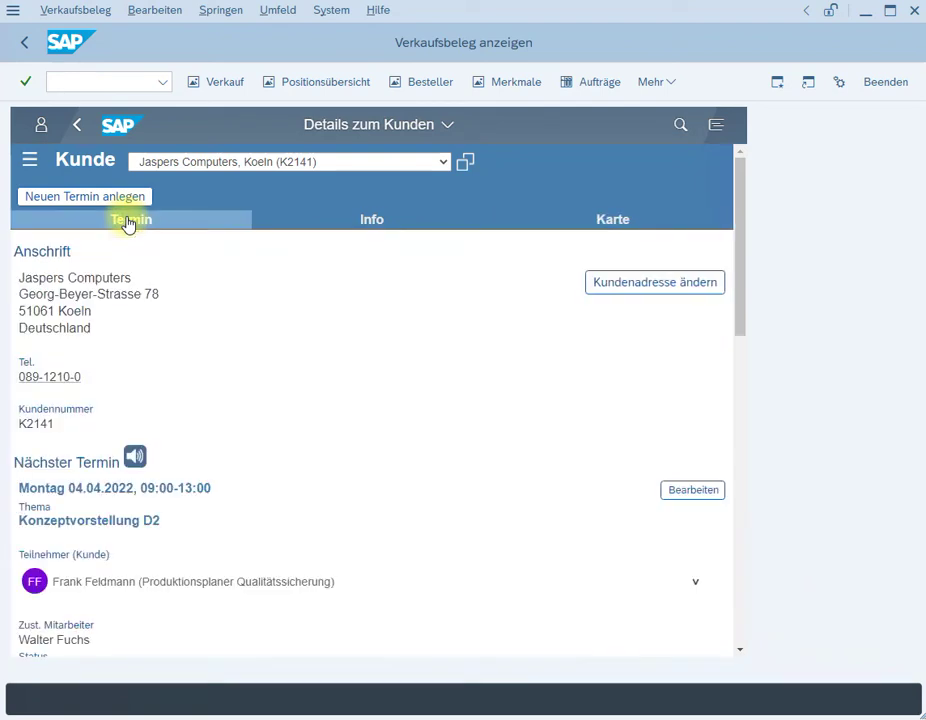
{"action": "left_click_drag", "start_coordinate": [744, 305], "coordinate": [764, 440]}
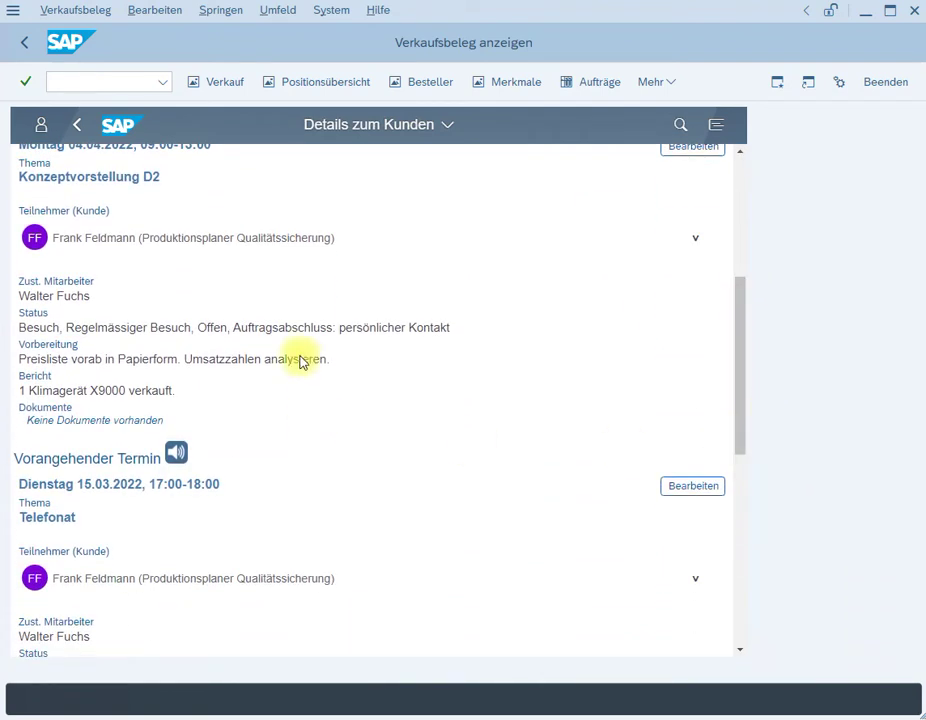
{"action": "left_click", "coordinate": [250, 240]}
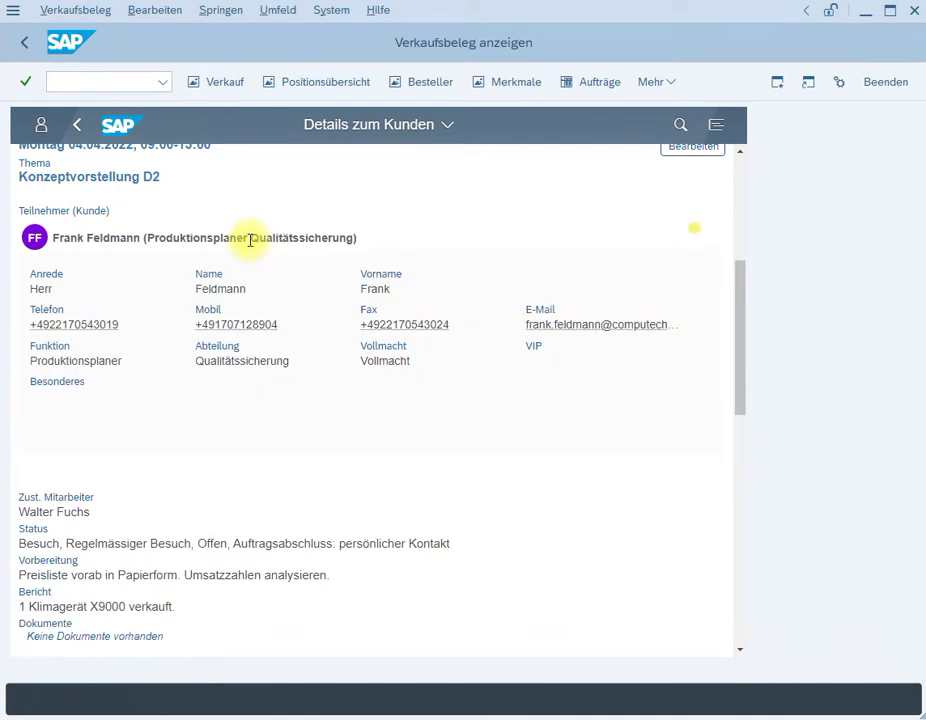
Add the first listed employee as responsible for the Telefonat appointment of 15.03.2022, save it and return to the start page.
{"action": "left_click_drag", "start_coordinate": [736, 320], "coordinate": [757, 432]}
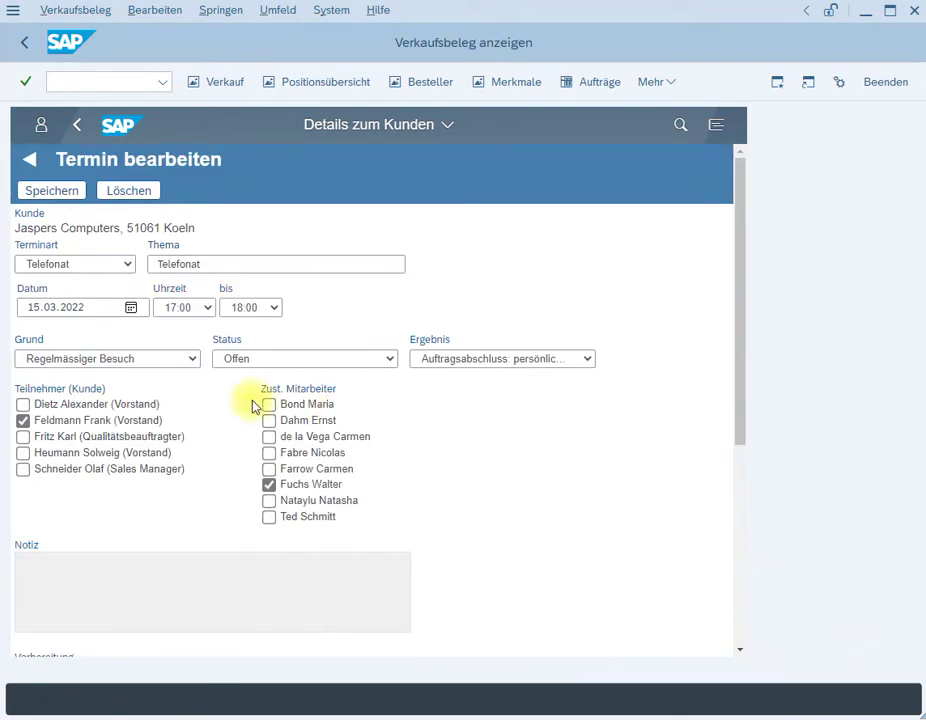
{"action": "left_click", "coordinate": [37, 188]}
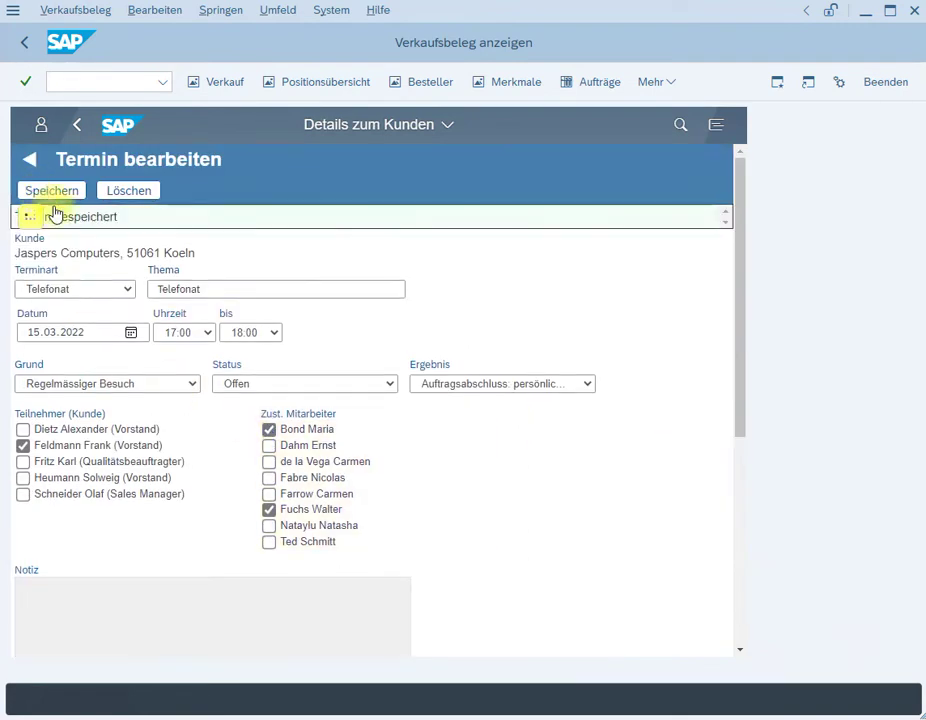
{"action": "left_click", "coordinate": [30, 161]}
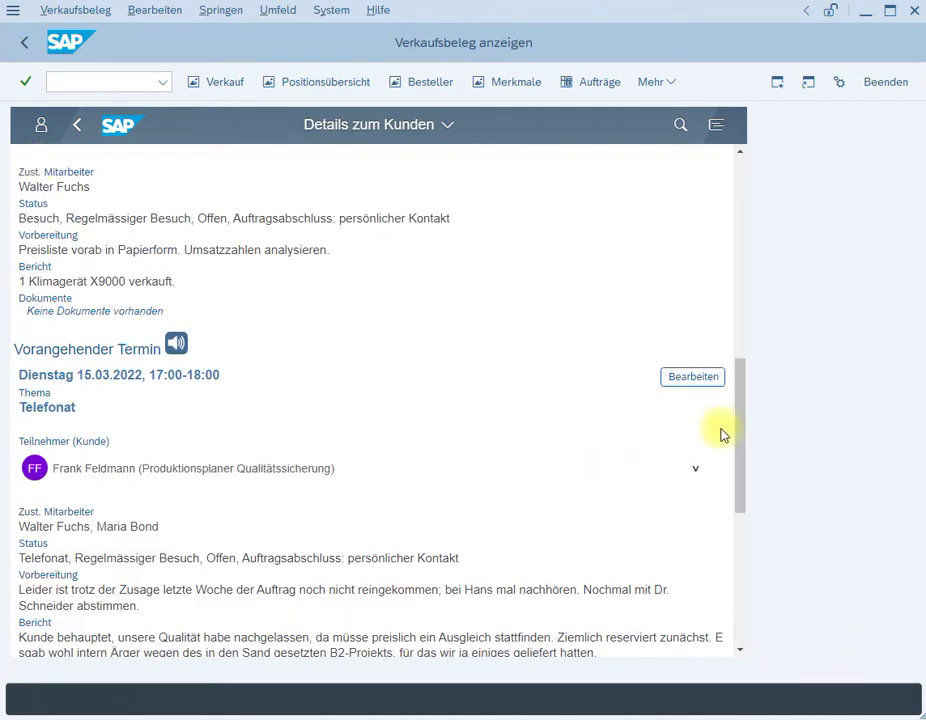
{"action": "scroll", "coordinate": [744, 285], "scroll_direction": "up", "scroll_amount": 10}
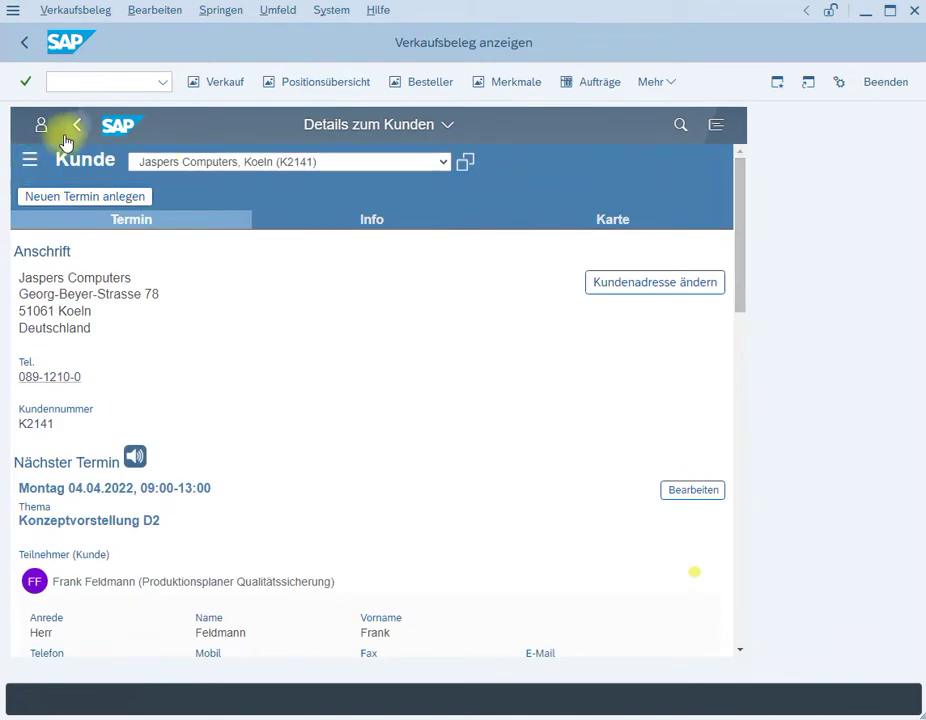
{"action": "left_click", "coordinate": [76, 126]}
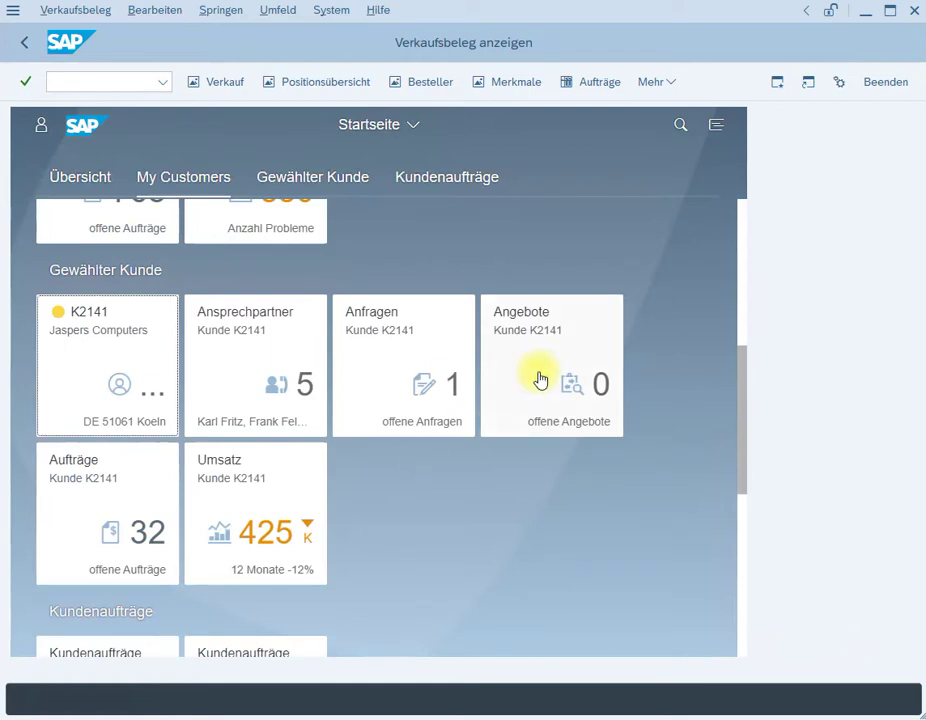
List Jaspers Computers' open orders with a value from 5 000, sorted by net value in descending order.
{"action": "left_click", "coordinate": [128, 502]}
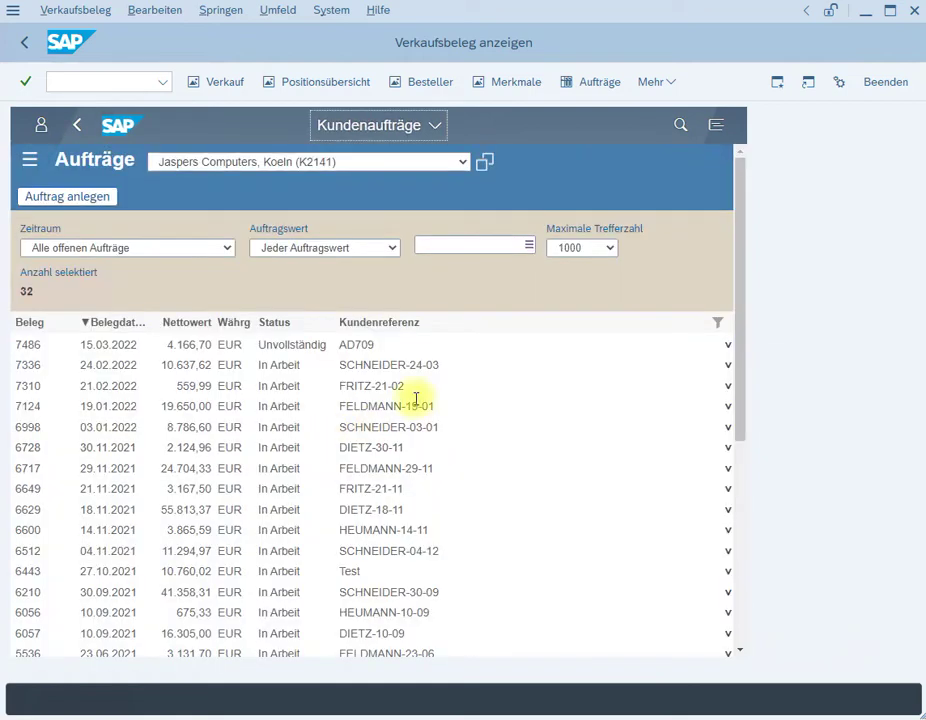
{"action": "left_click", "coordinate": [337, 250]}
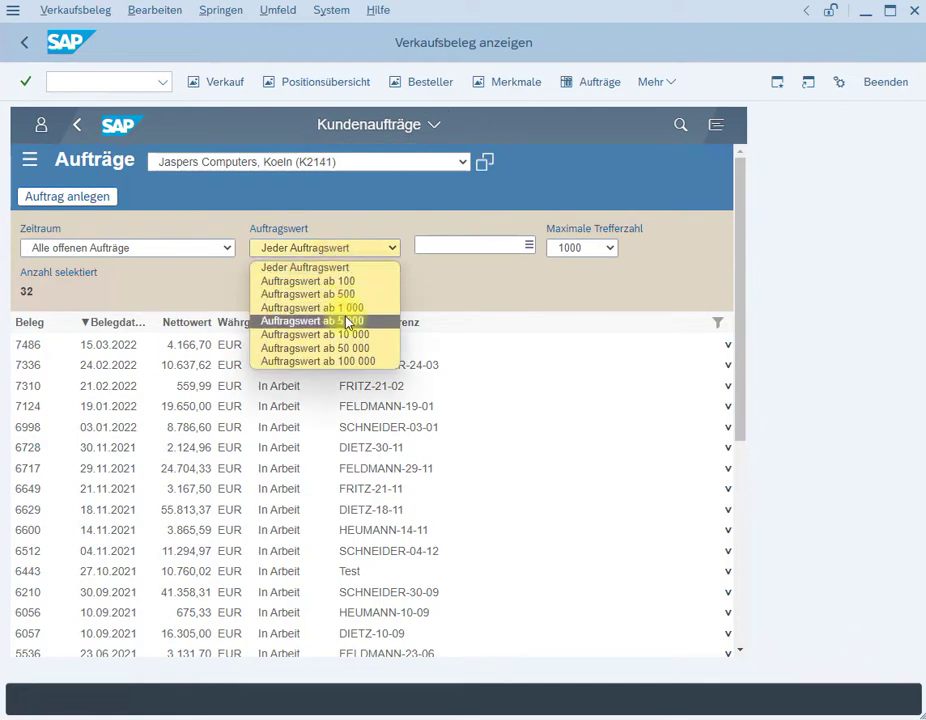
{"action": "left_click", "coordinate": [265, 322]}
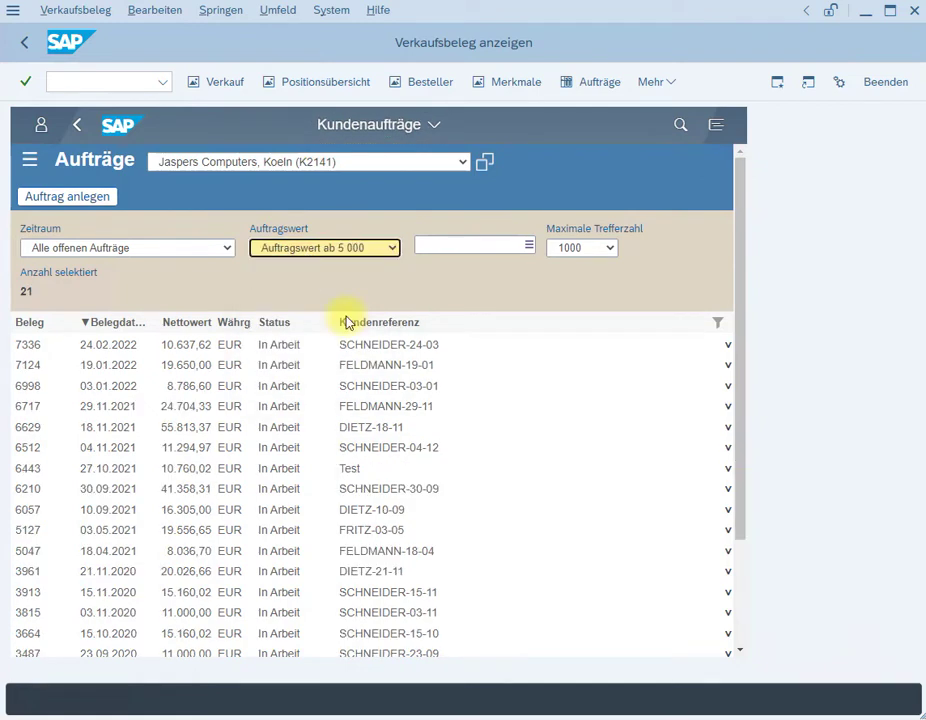
{"action": "left_click", "coordinate": [177, 324]}
{"action": "left_click", "coordinate": [177, 324]}
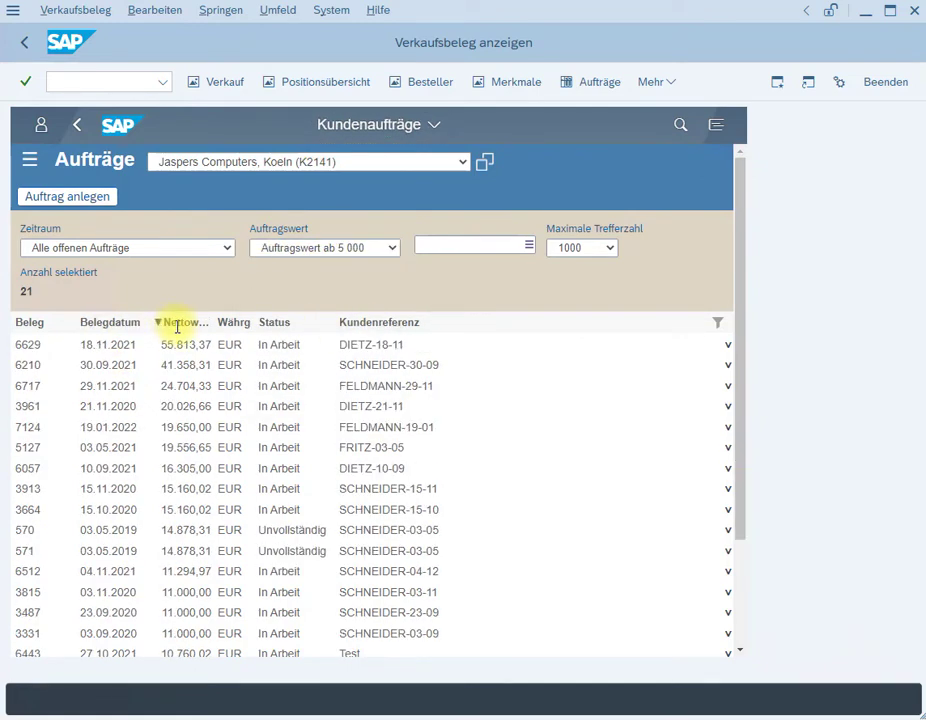
Expand the order dated 18.11.2021 with the highest net value and examine the article details of material 51, Trekkingrad Toscana.
{"action": "left_click", "coordinate": [31, 343]}
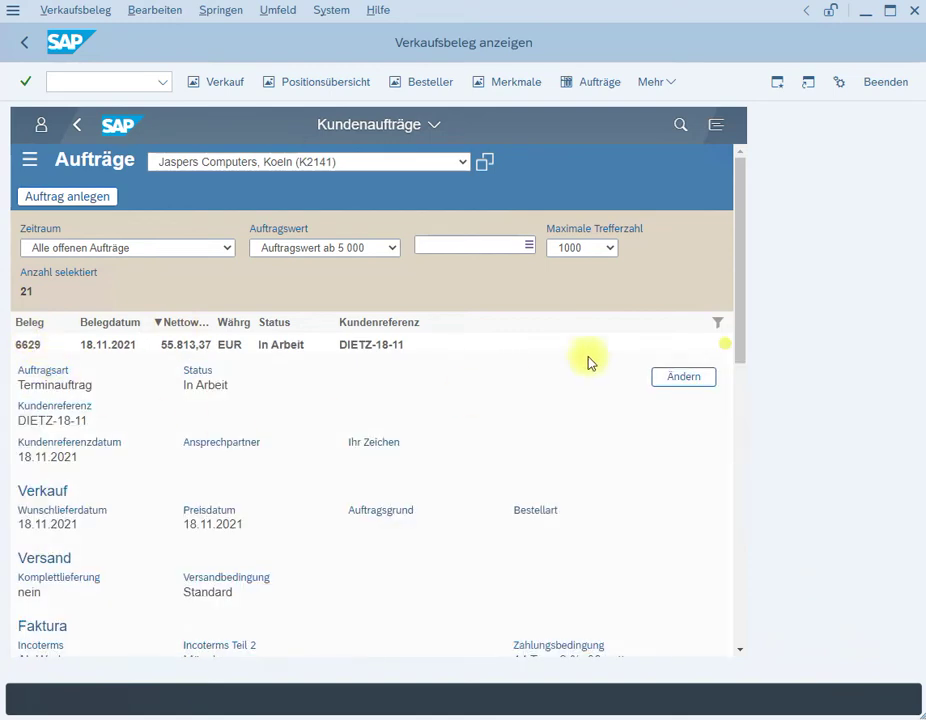
{"action": "left_click_drag", "start_coordinate": [738, 310], "coordinate": [753, 431]}
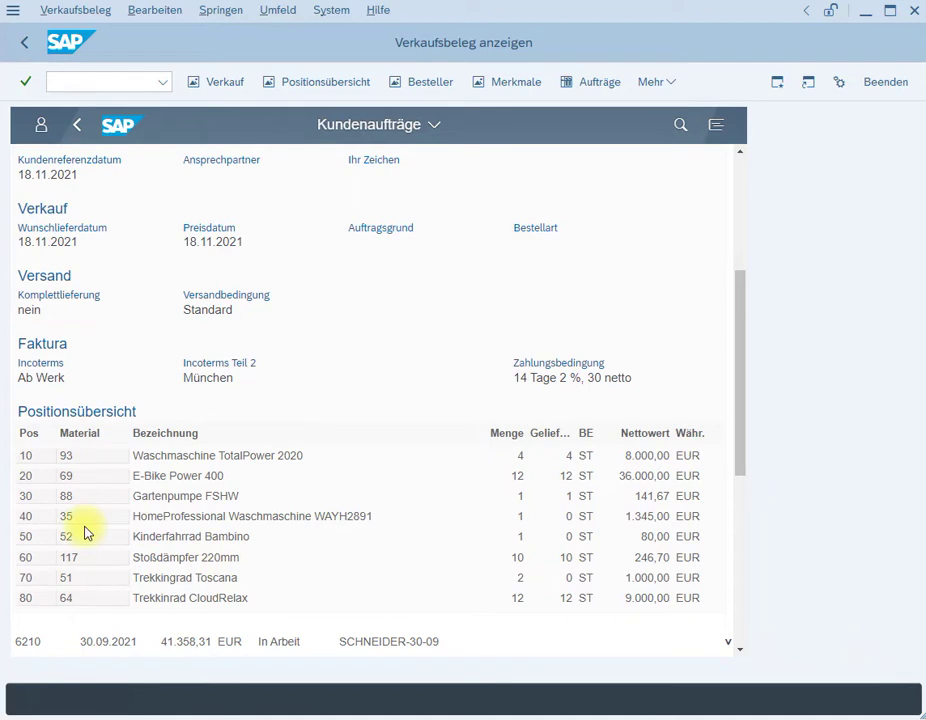
{"action": "left_click", "coordinate": [75, 577]}
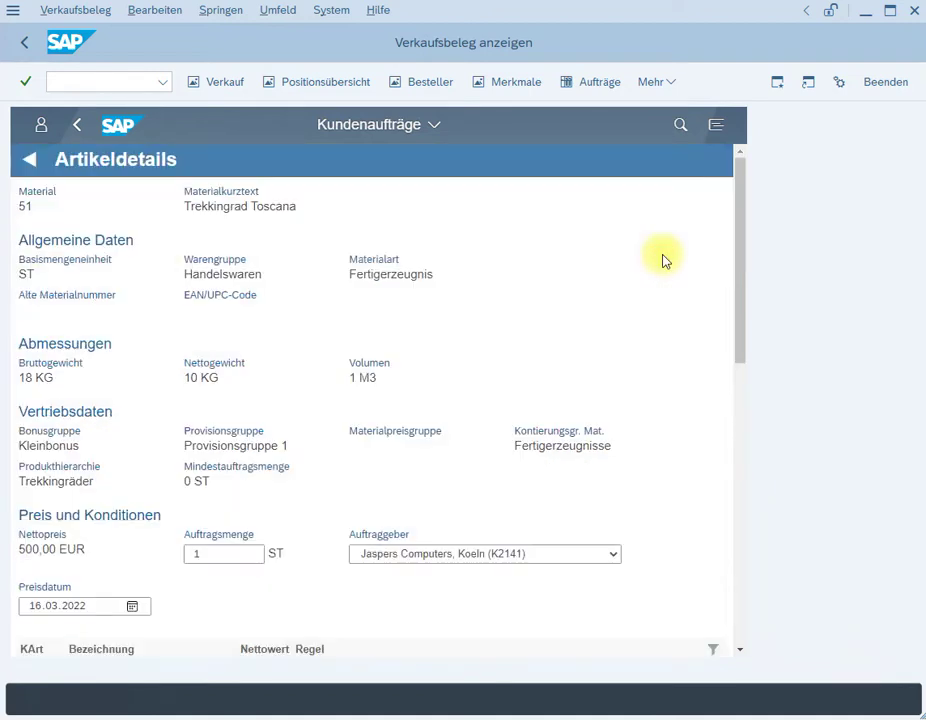
{"action": "mouse_move", "coordinate": [741, 237]}
{"action": "left_mouse_down"}
{"action": "mouse_move", "coordinate": [757, 530]}
{"action": "mouse_move", "coordinate": [757, 436]}
{"action": "mouse_move", "coordinate": [730, 240]}
{"action": "left_mouse_up"}
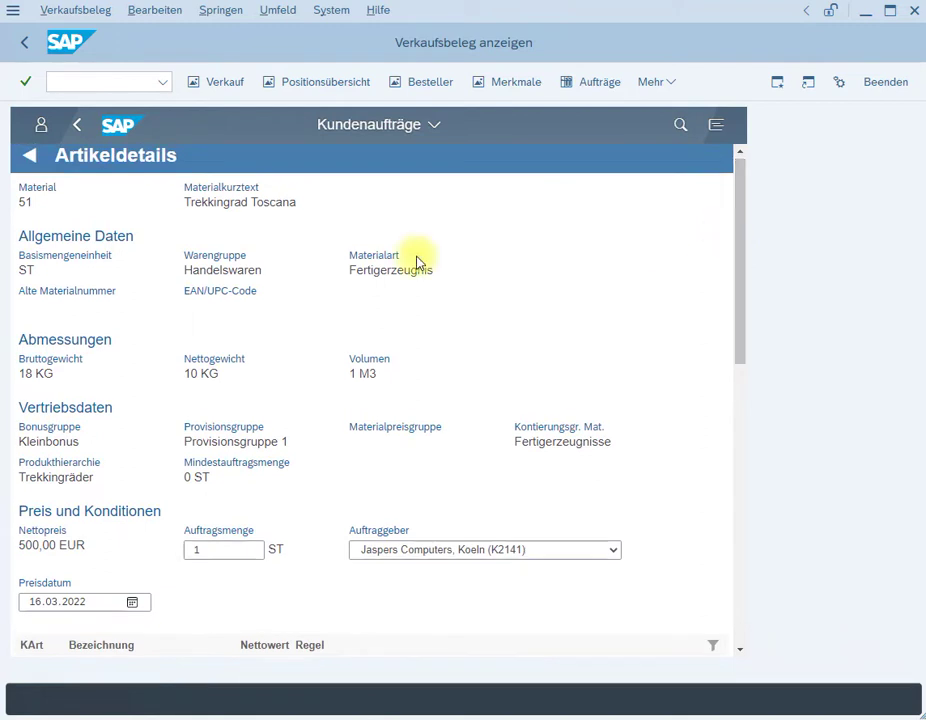
{"action": "left_click", "coordinate": [32, 155]}
Examine the order item details of position 70, Trekkingrad Toscana, and go back to the order.
{"action": "left_click", "coordinate": [25, 579]}
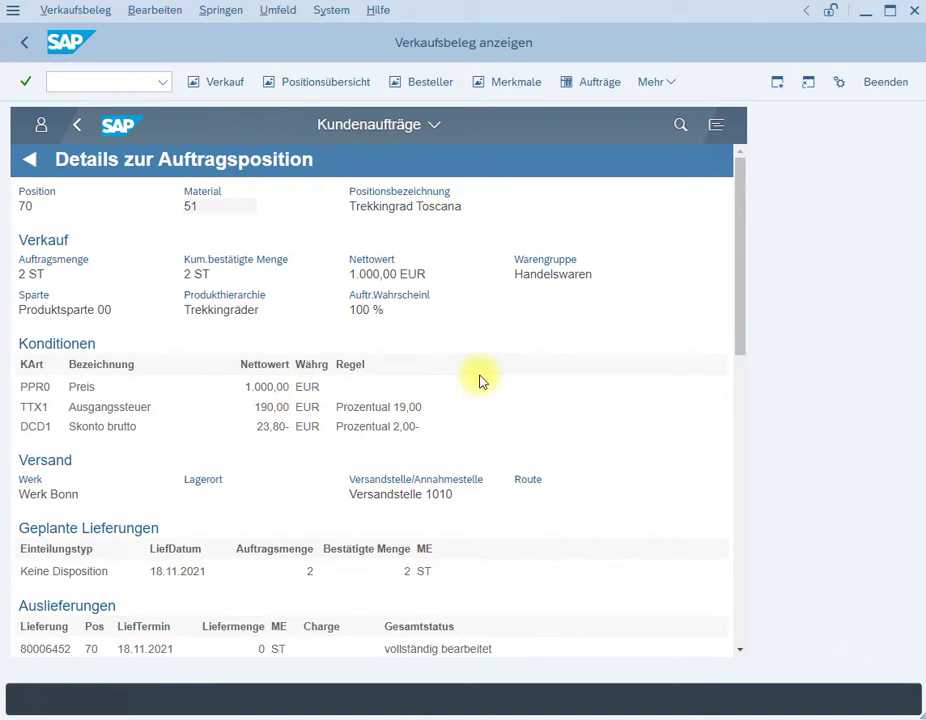
{"action": "left_click_drag", "start_coordinate": [738, 203], "coordinate": [719, 190]}
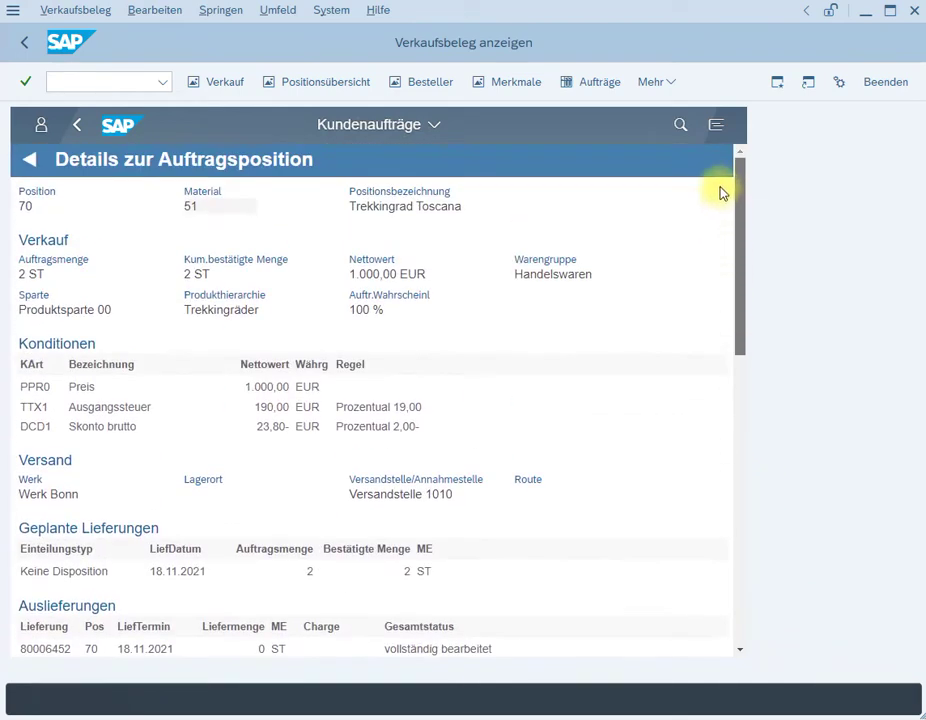
{"action": "left_click", "coordinate": [30, 163]}
Open the order dated 18.11.2021 for changes and edit the quantity of position 80, Trekkinrad CloudRelax.
{"action": "left_click_drag", "start_coordinate": [732, 277], "coordinate": [741, 185]}
{"action": "left_click", "coordinate": [659, 376]}
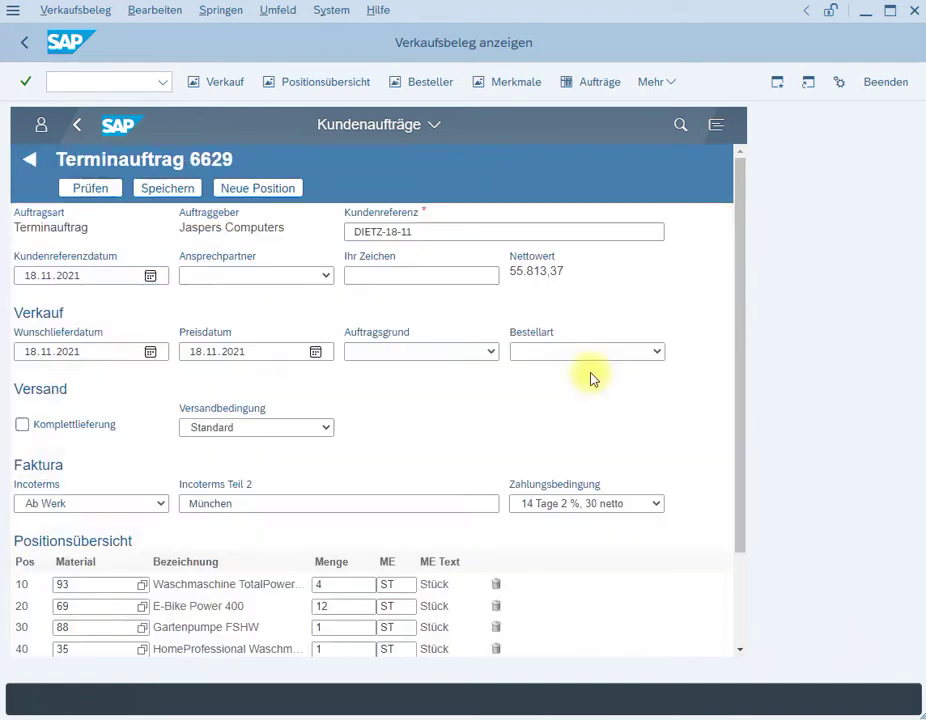
{"action": "left_click_drag", "start_coordinate": [744, 293], "coordinate": [743, 387]}
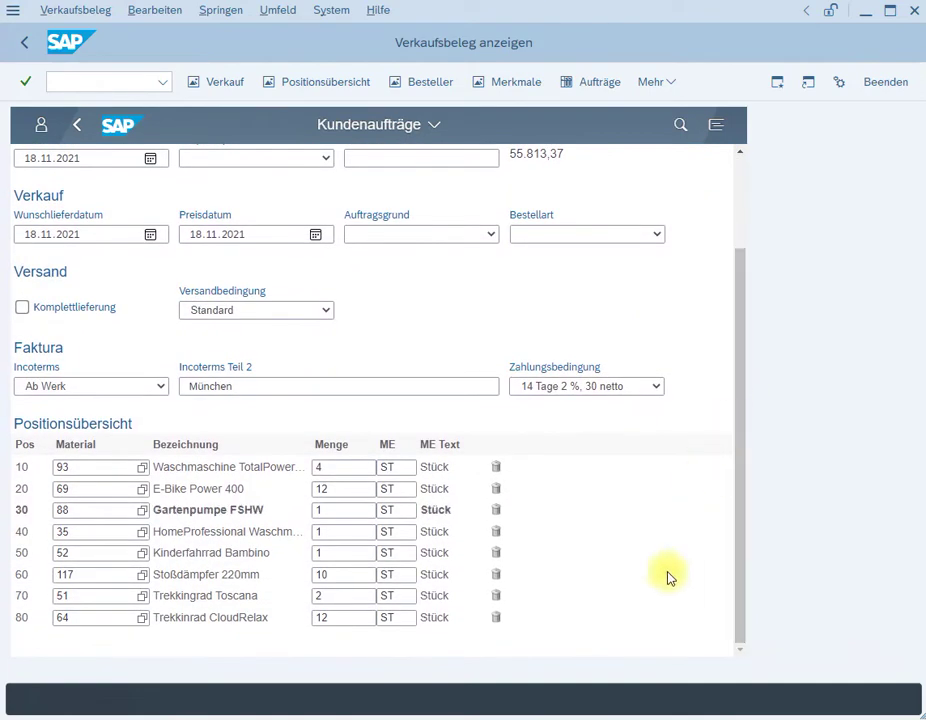
{"action": "left_click", "coordinate": [495, 573]}
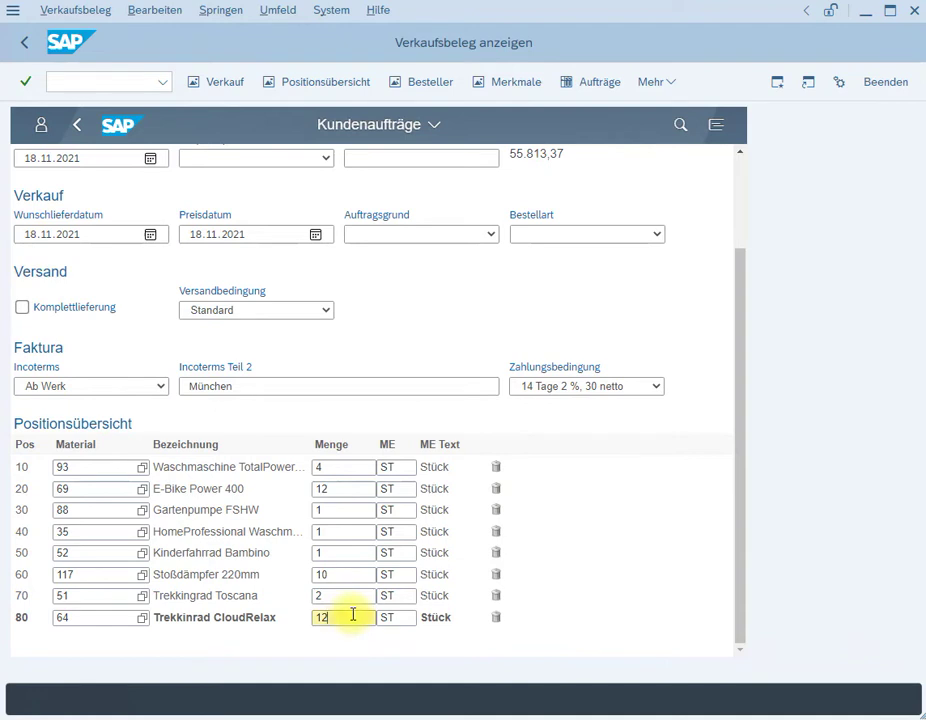
{"action": "scroll", "coordinate": [407, 368], "scroll_direction": "up", "scroll_amount": 2}
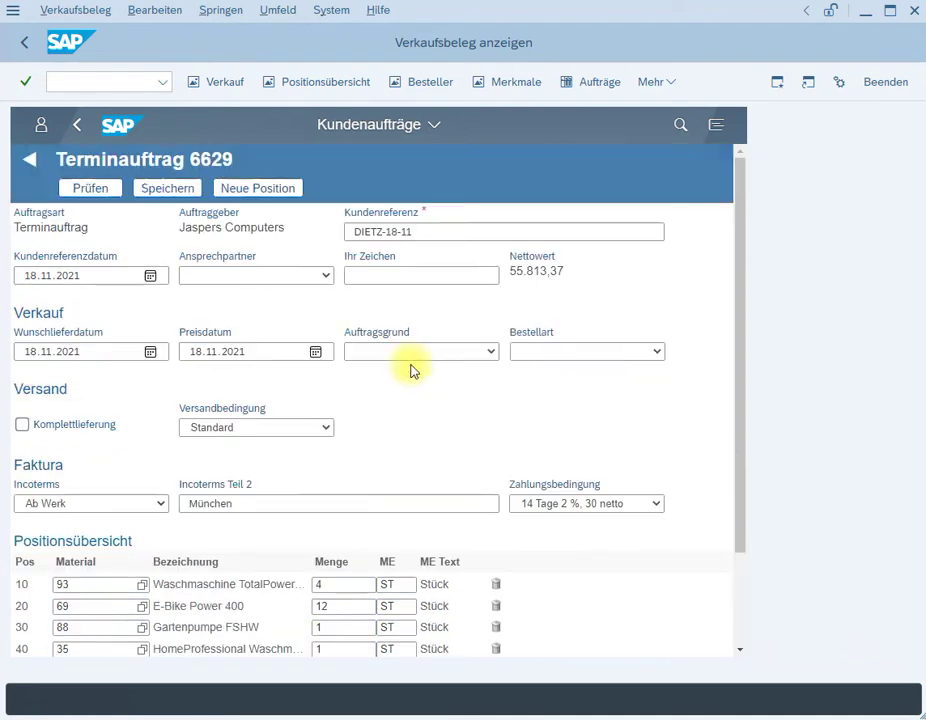
Check and save the changed order, and go back to the collapsed order list.
{"action": "left_click", "coordinate": [76, 187]}
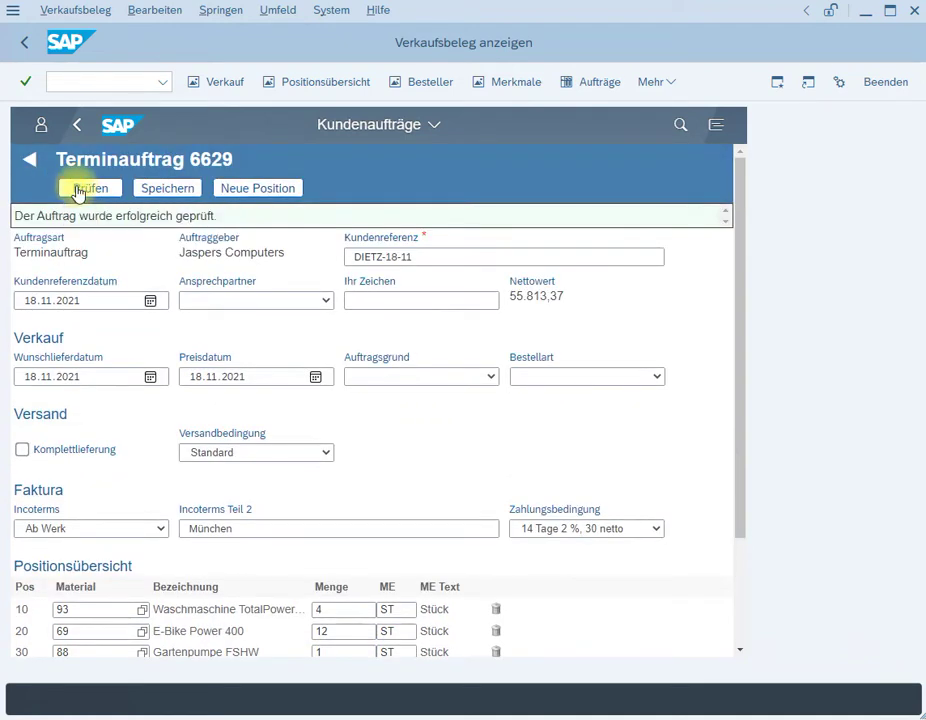
{"action": "left_click", "coordinate": [160, 190]}
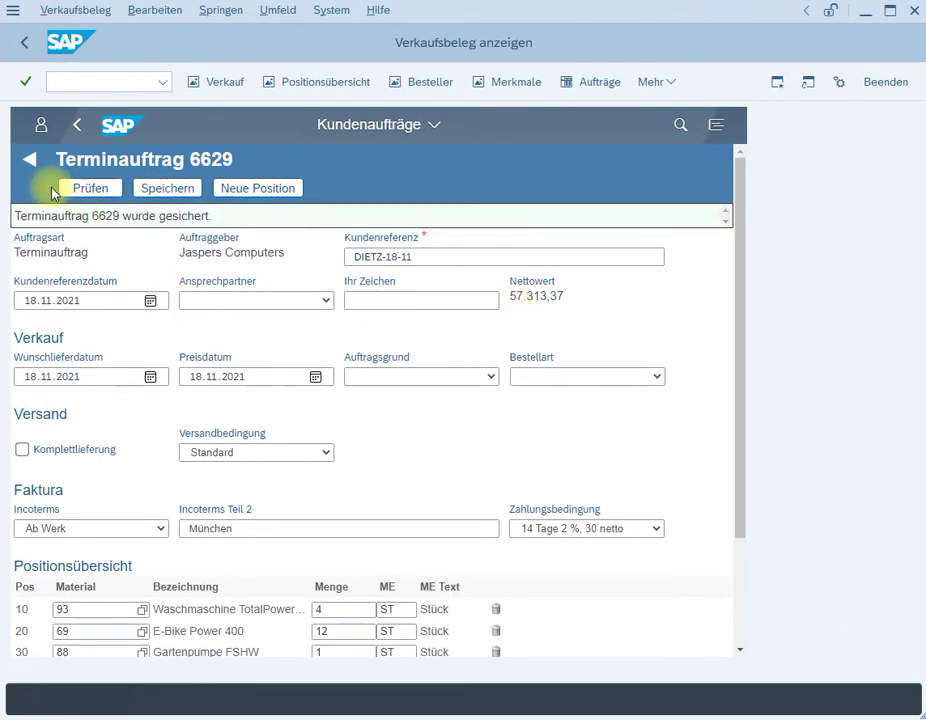
{"action": "left_click", "coordinate": [30, 164]}
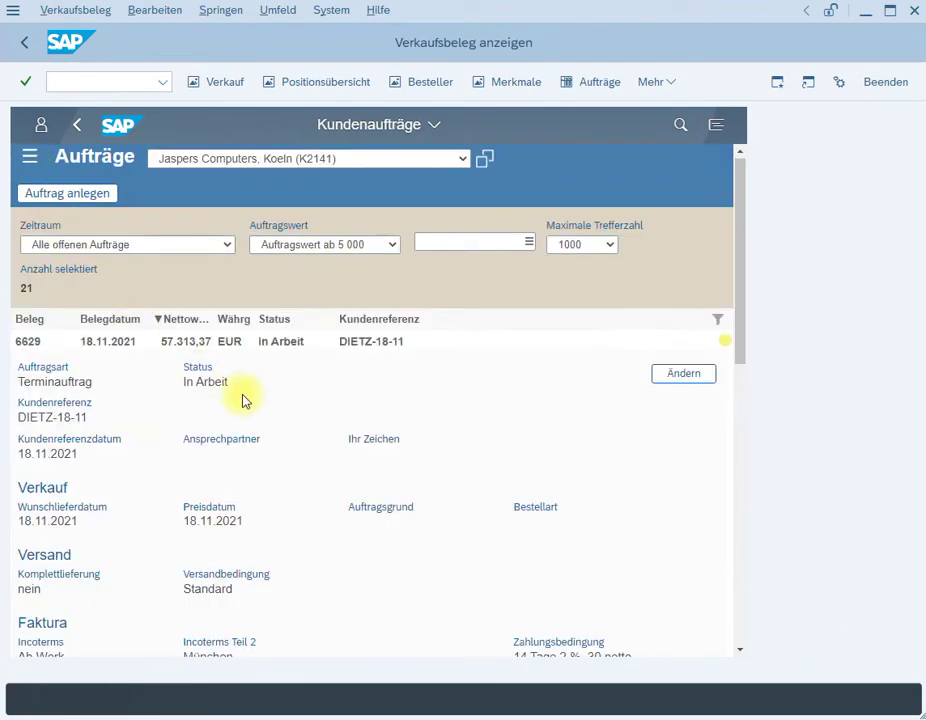
{"action": "left_click", "coordinate": [262, 341]}
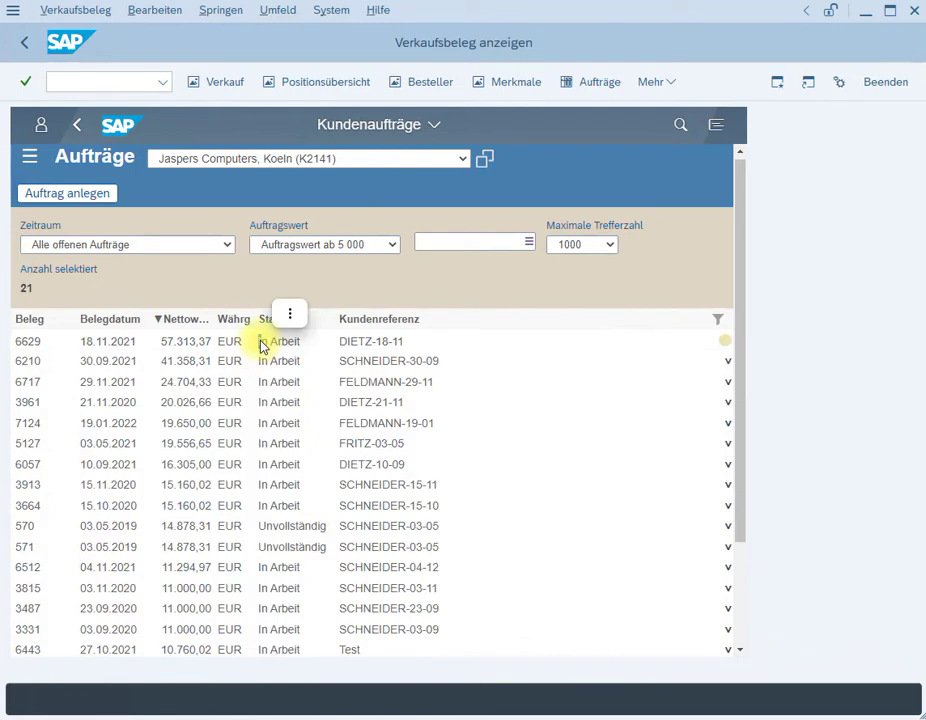
Expand the order dated 21.11.2020, examine the details of position 50, Kinderfahrrad Pedal LL, and return to the start page.
{"action": "left_click", "coordinate": [265, 405]}
{"action": "scroll", "coordinate": [351, 468], "scroll_direction": "down", "scroll_amount": 5}
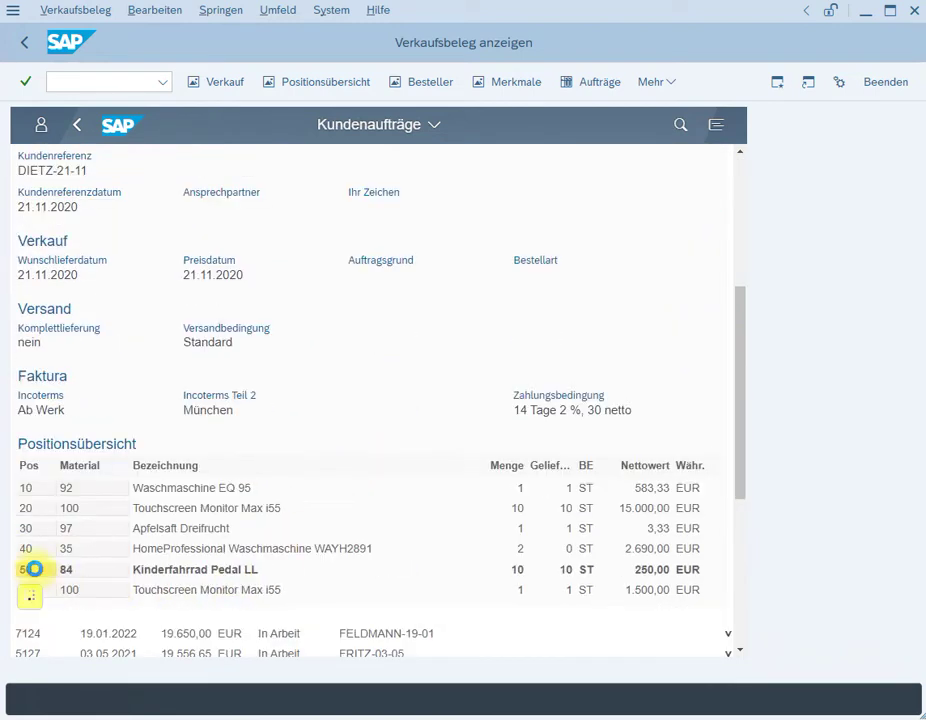
{"action": "left_click", "coordinate": [34, 569]}
{"action": "left_click_drag", "start_coordinate": [736, 243], "coordinate": [738, 160]}
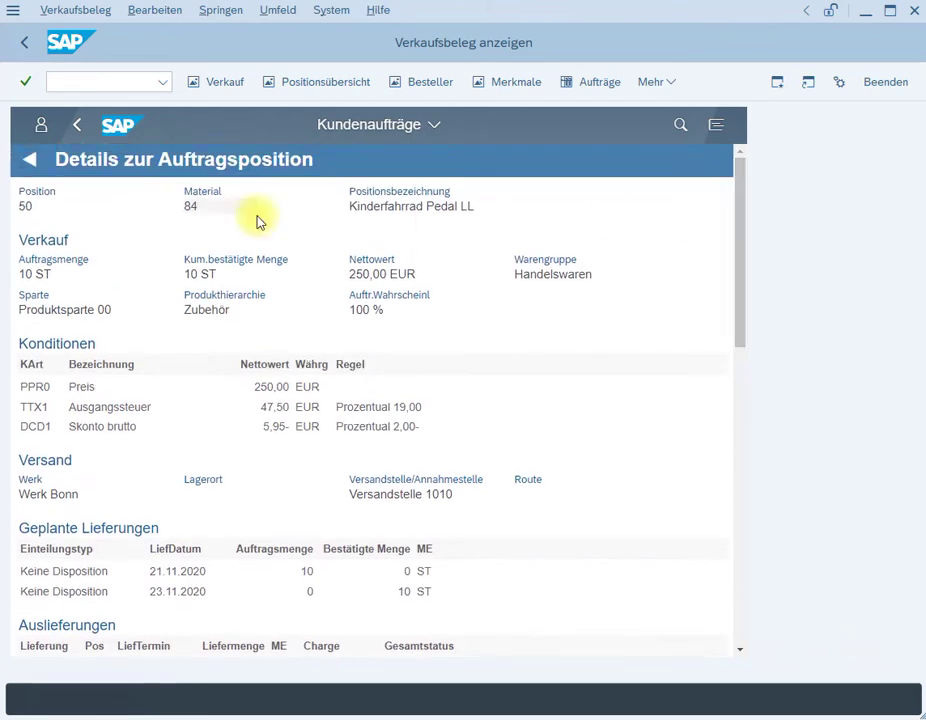
{"action": "left_click", "coordinate": [33, 165]}
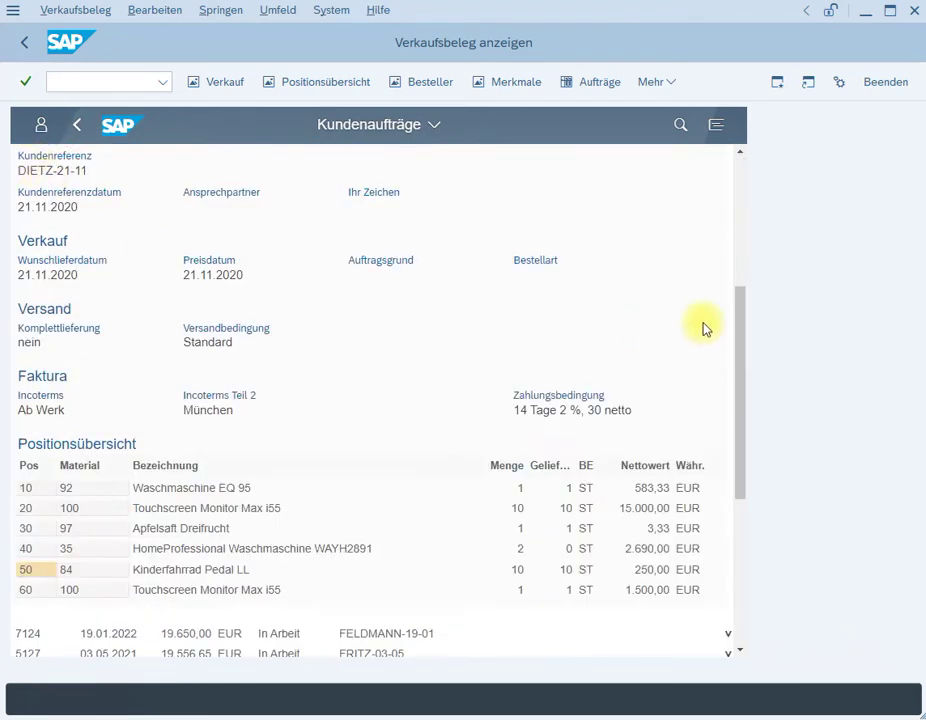
{"action": "left_click_drag", "start_coordinate": [744, 331], "coordinate": [737, 200]}
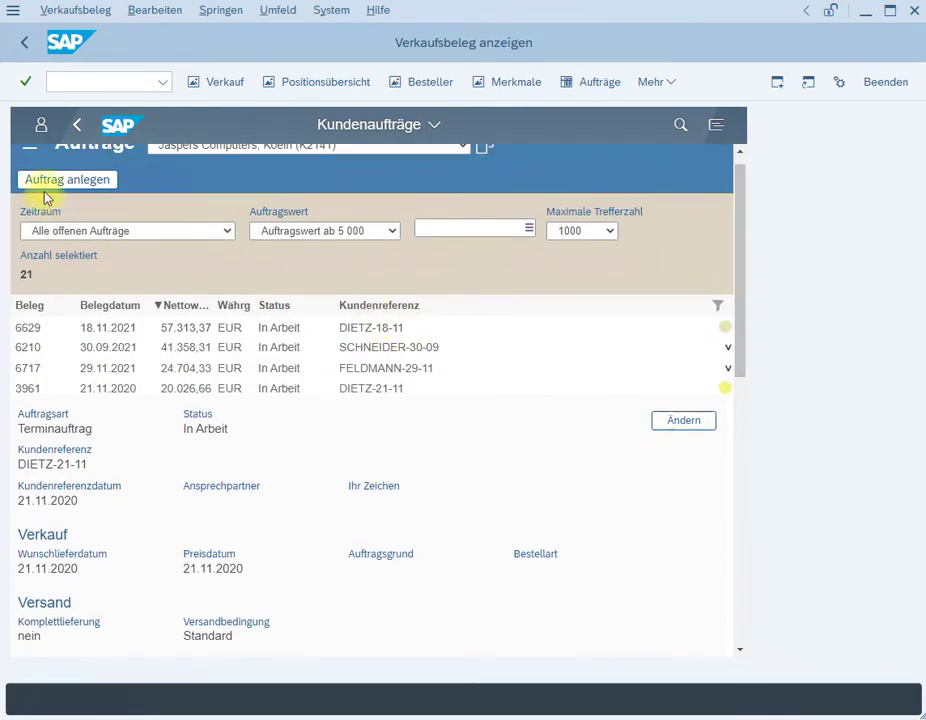
{"action": "left_click", "coordinate": [76, 124]}
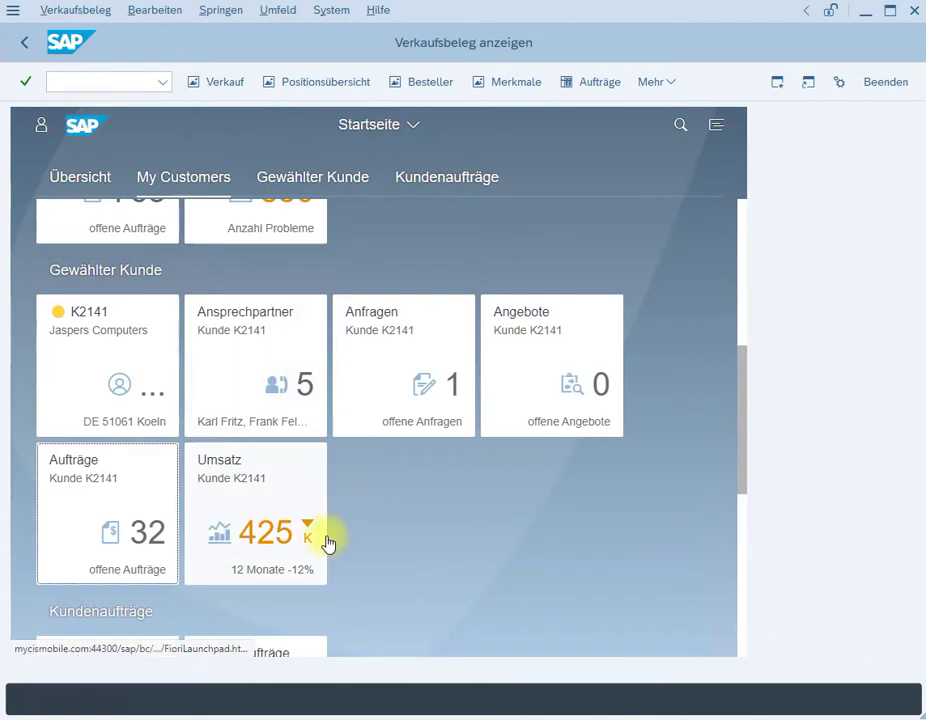
Open the revenue overview of Jaspers Computers and examine its charts for monthly revenue and contribution margin per material.
{"action": "left_click", "coordinate": [220, 507]}
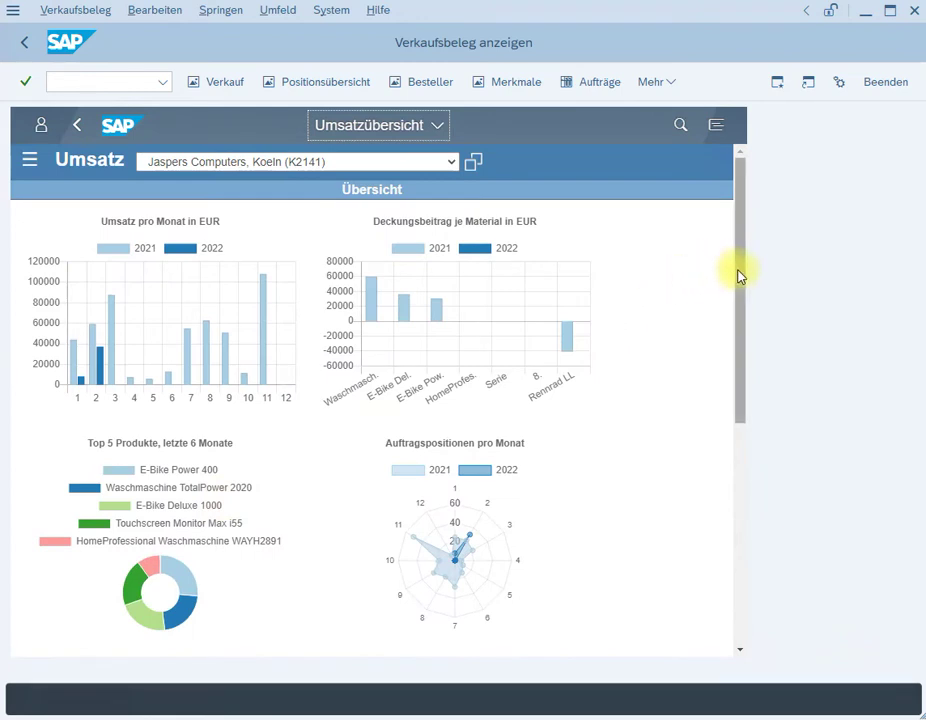
{"action": "mouse_move", "coordinate": [437, 310]}
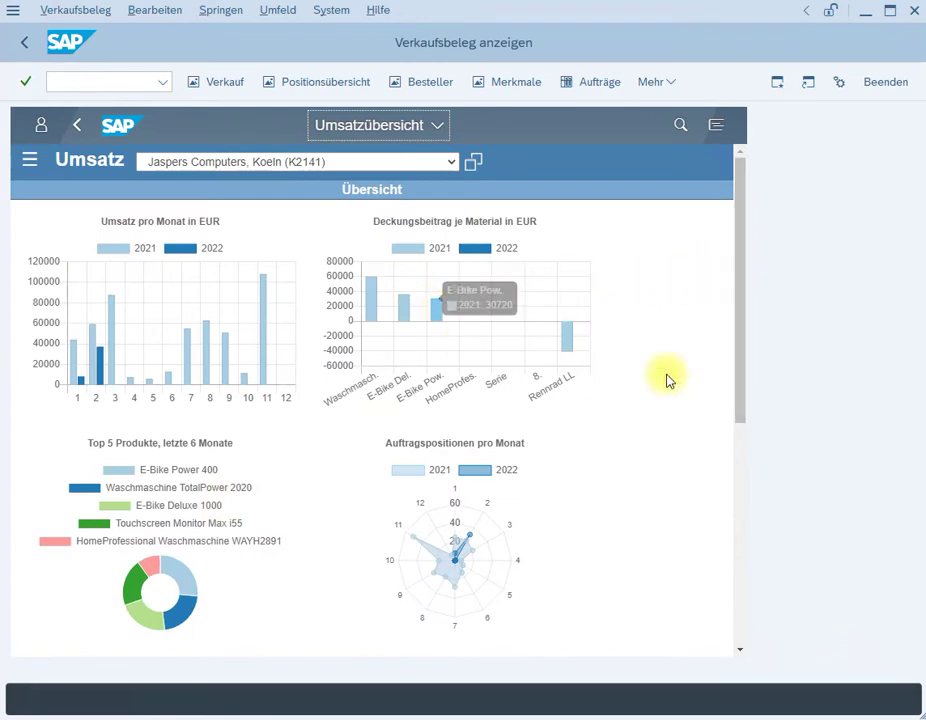
{"action": "left_click_drag", "start_coordinate": [742, 320], "coordinate": [690, 314]}
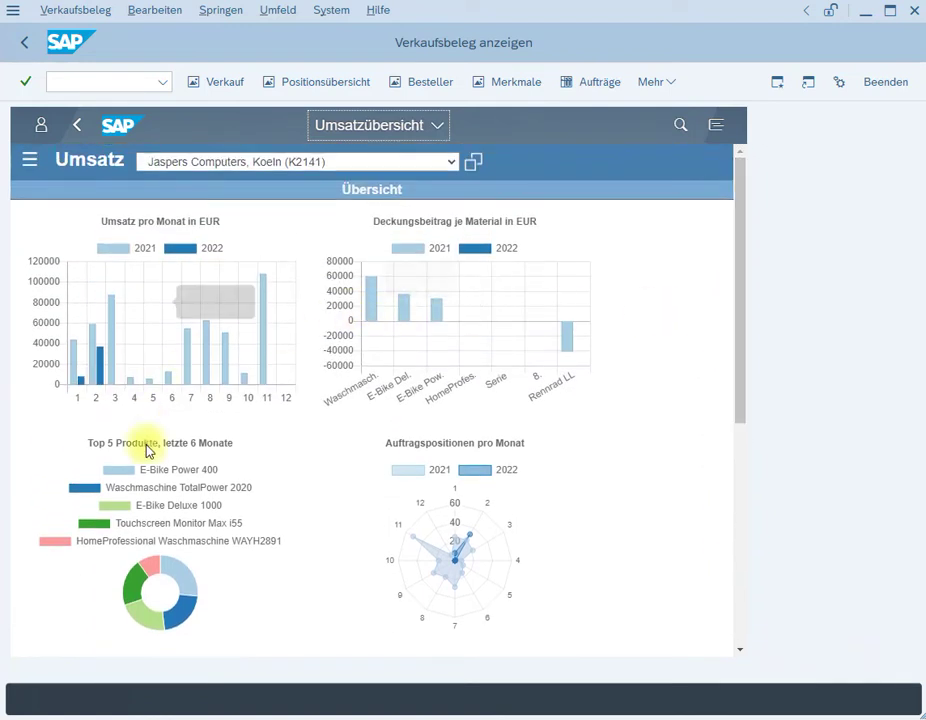
Switch the revenue overview to Harms Holzbau GmbH, Hamburg, and from there to Talpa GmbH, Hannover.
{"action": "left_click", "coordinate": [294, 162]}
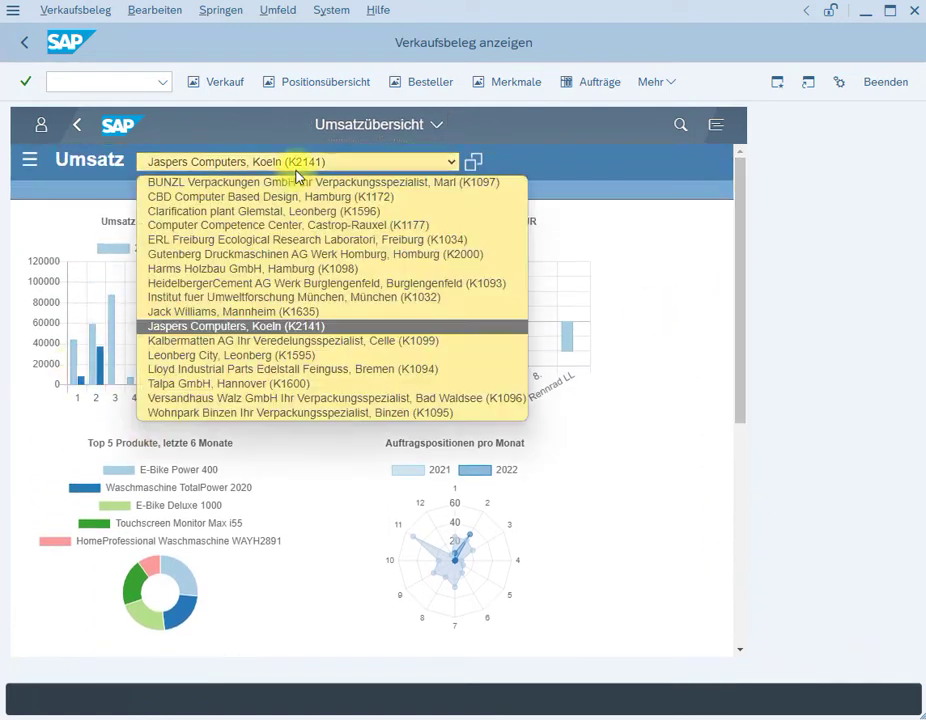
{"action": "left_click", "coordinate": [304, 270]}
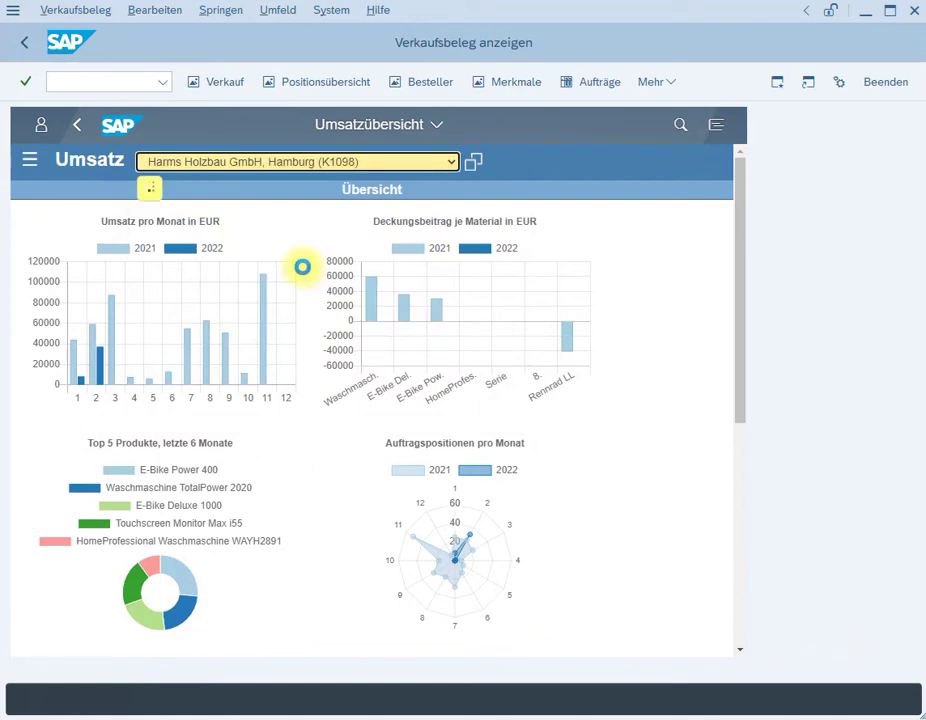
{"action": "left_click", "coordinate": [276, 174]}
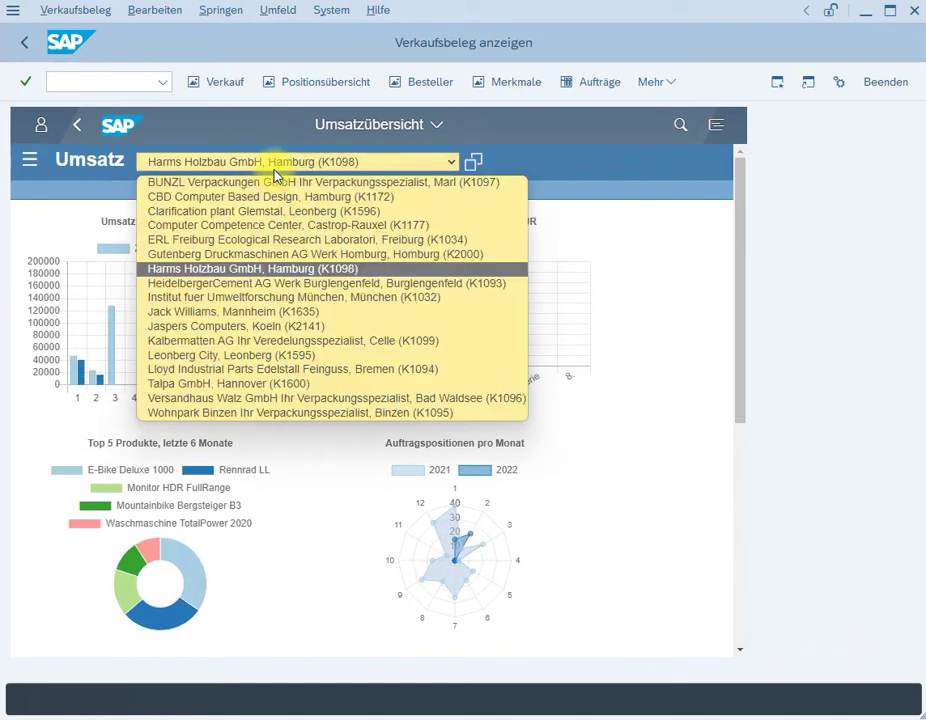
{"action": "left_click", "coordinate": [282, 385]}
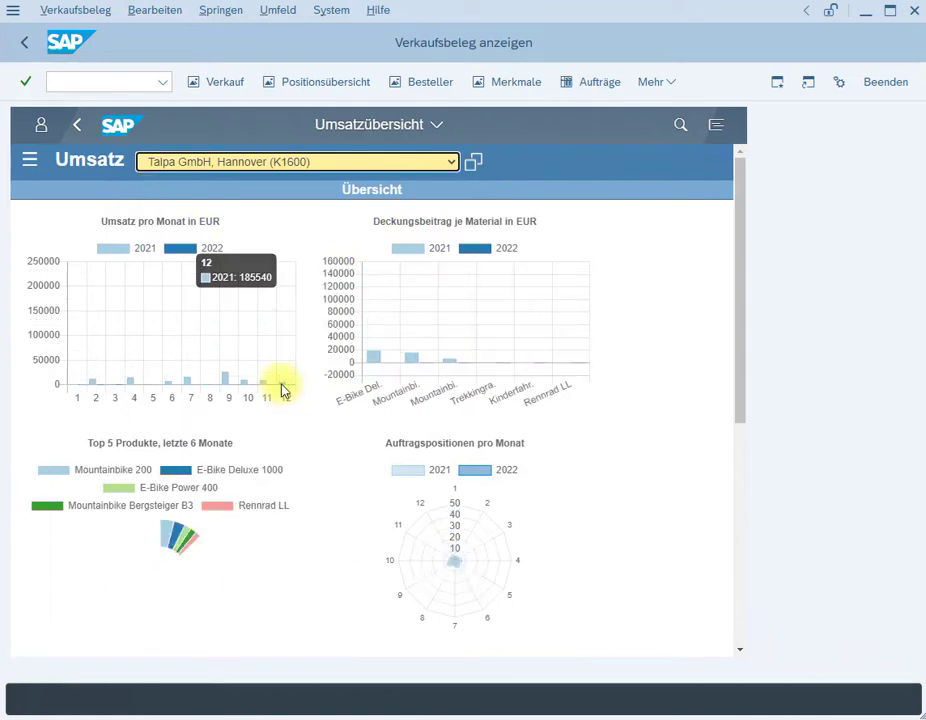
Expand the Fahrräder category in the revenue table to examine its subcategories, and return to the start page.
{"action": "left_click_drag", "start_coordinate": [742, 341], "coordinate": [740, 542]}
{"action": "left_click", "coordinate": [142, 542]}
{"action": "scroll", "coordinate": [149, 527], "scroll_direction": "down", "scroll_amount": 3}
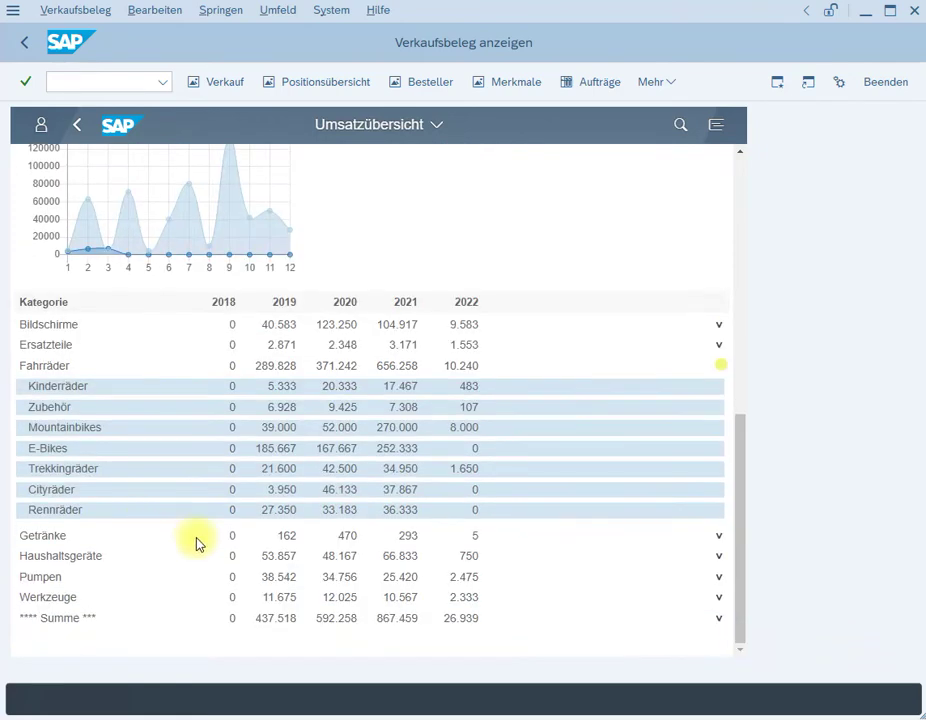
{"action": "left_click_drag", "start_coordinate": [738, 424], "coordinate": [728, 227]}
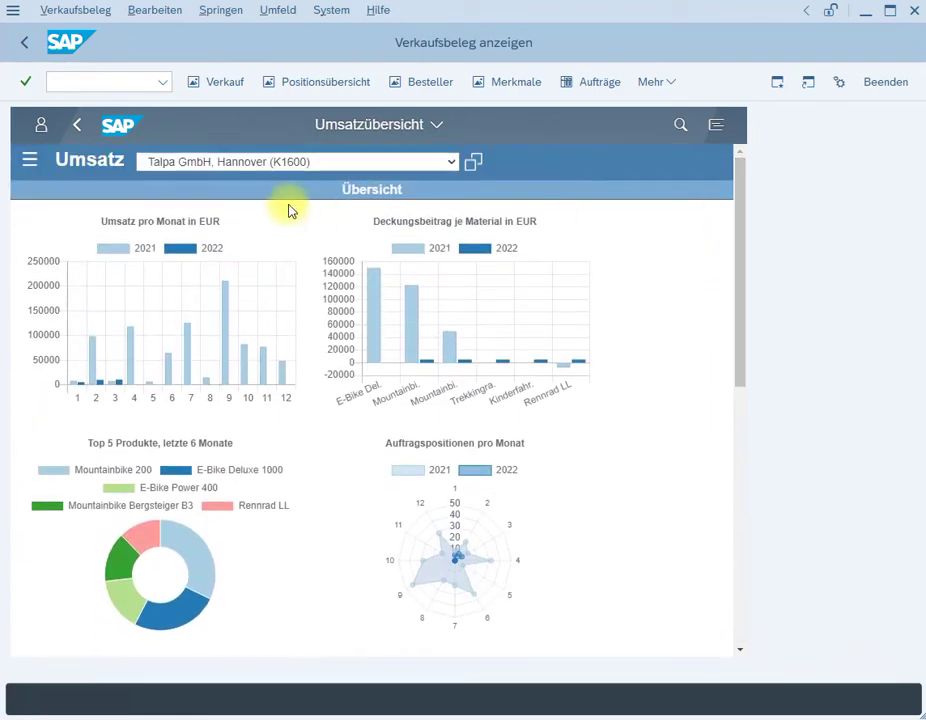
{"action": "left_click", "coordinate": [90, 130]}
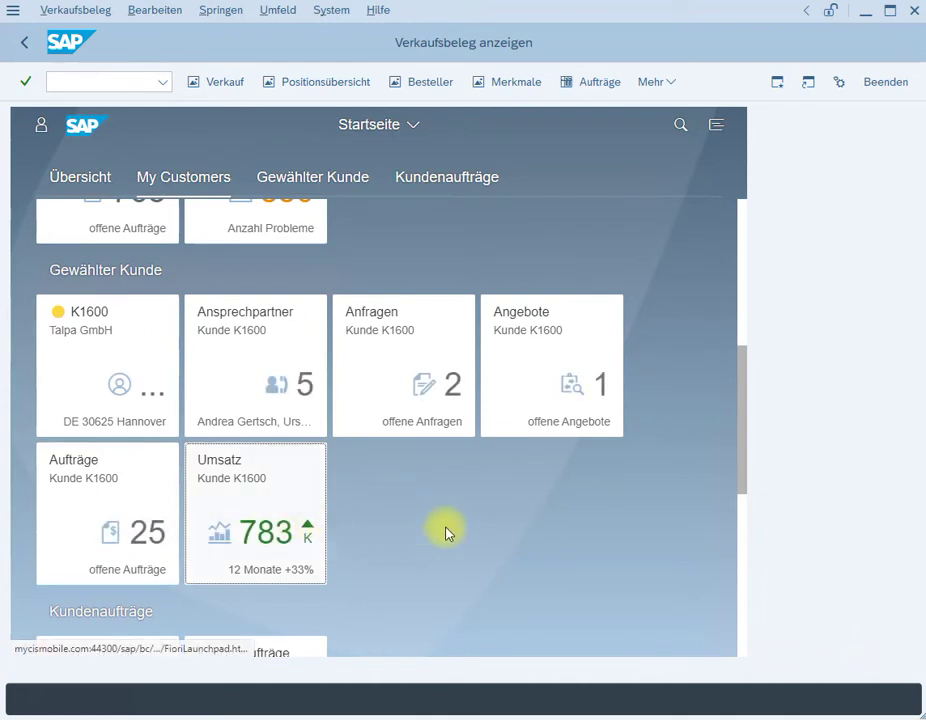
Open the contact persons of Talpa GmbH, examine the contact details, and return to the start page.
{"action": "left_click", "coordinate": [256, 353]}
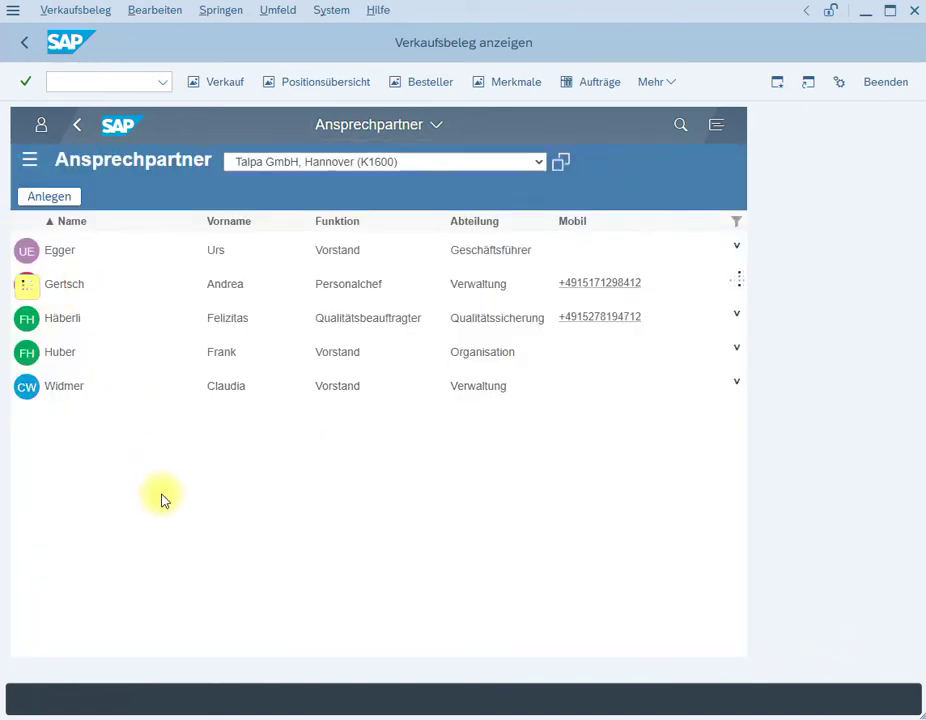
{"action": "mouse_move", "coordinate": [738, 360]}
{"action": "left_mouse_down"}
{"action": "mouse_move", "coordinate": [741, 451]}
{"action": "mouse_move", "coordinate": [738, 341]}
{"action": "left_mouse_up"}
{"action": "left_click", "coordinate": [78, 125]}
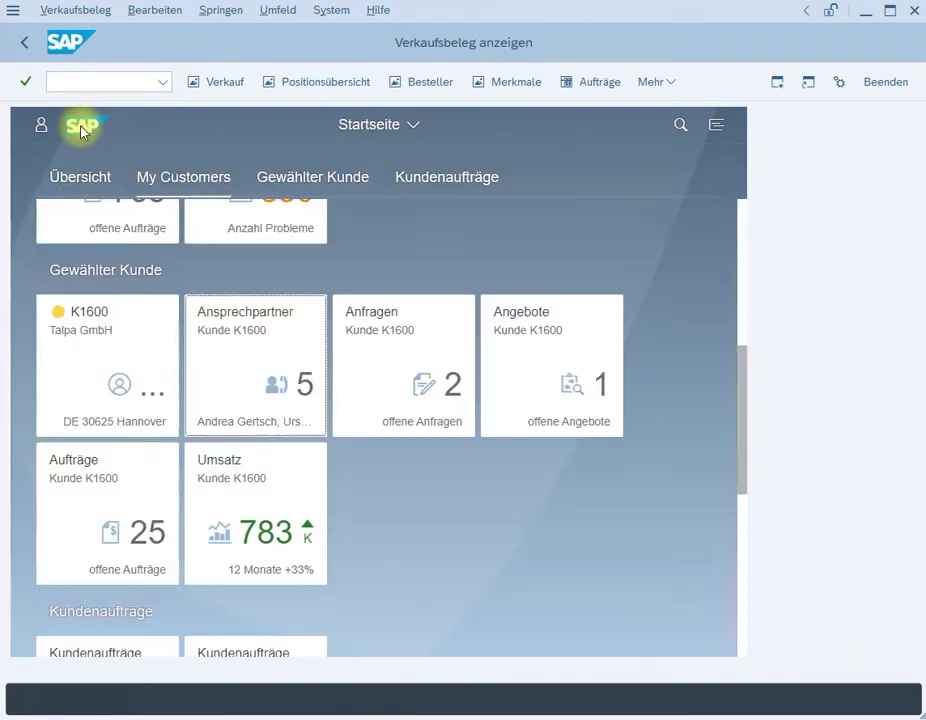
Open tomorrow's 08:00 customer appointment, examine the customer's Info data, and return to the start page.
{"action": "left_click_drag", "start_coordinate": [741, 454], "coordinate": [733, 279]}
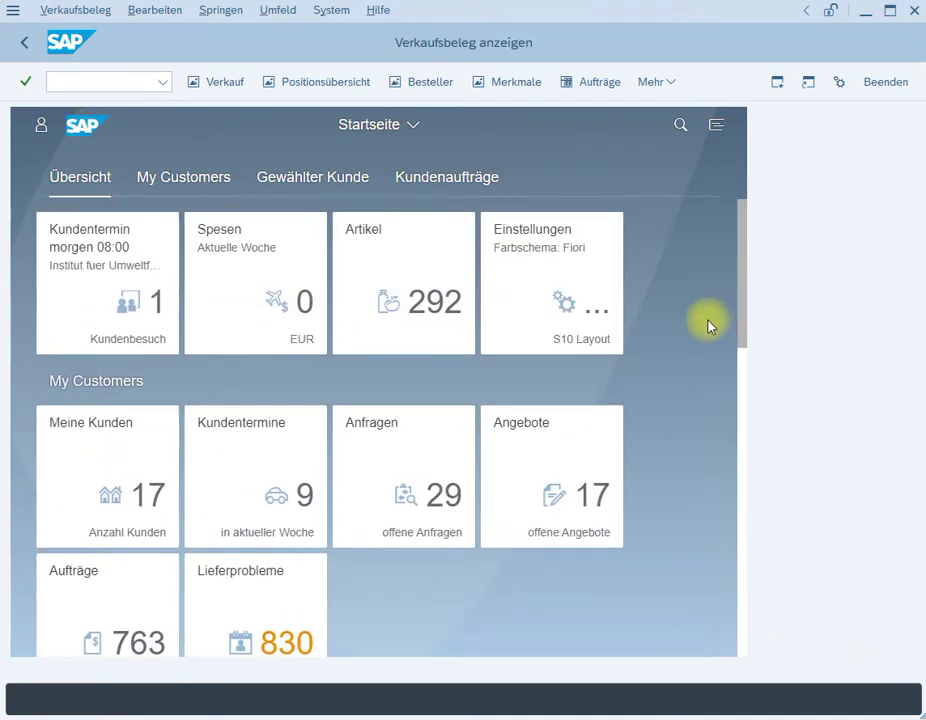
{"action": "left_click", "coordinate": [97, 304]}
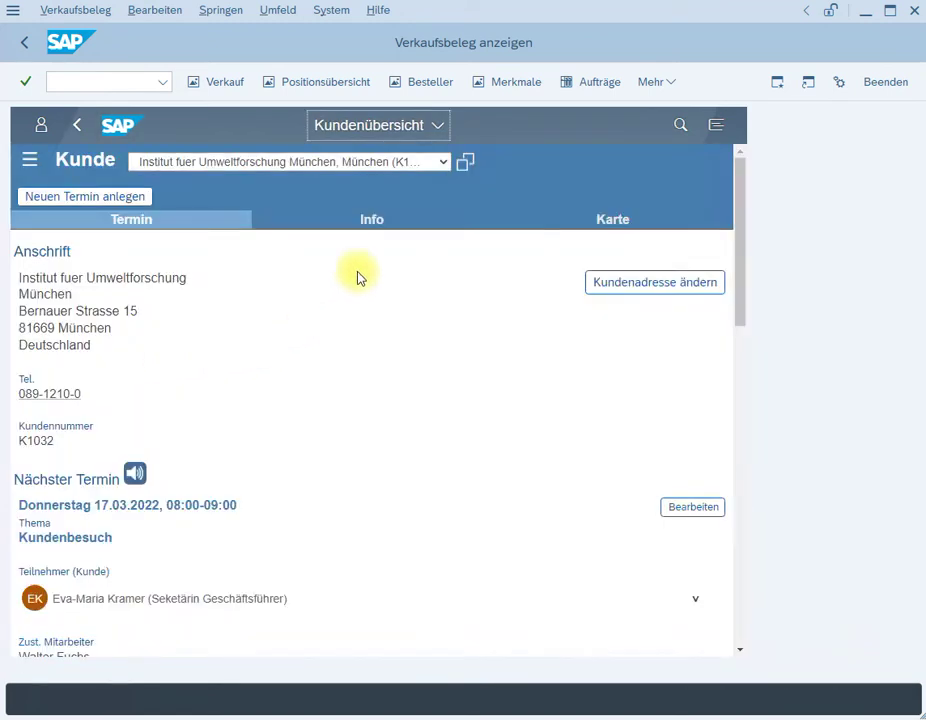
{"action": "left_click", "coordinate": [373, 228]}
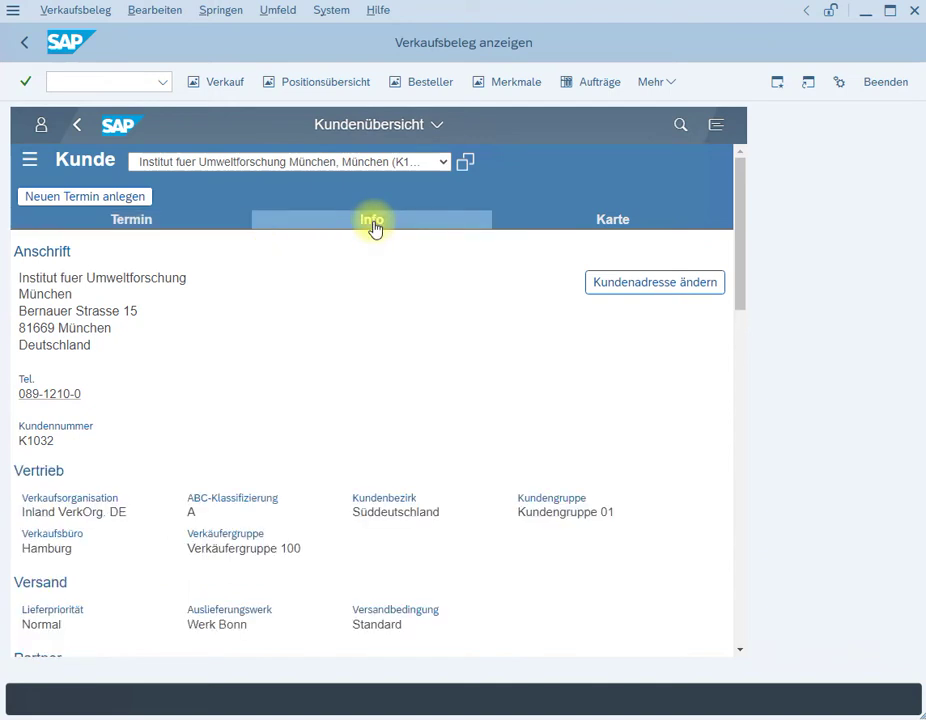
{"action": "left_click", "coordinate": [78, 125]}
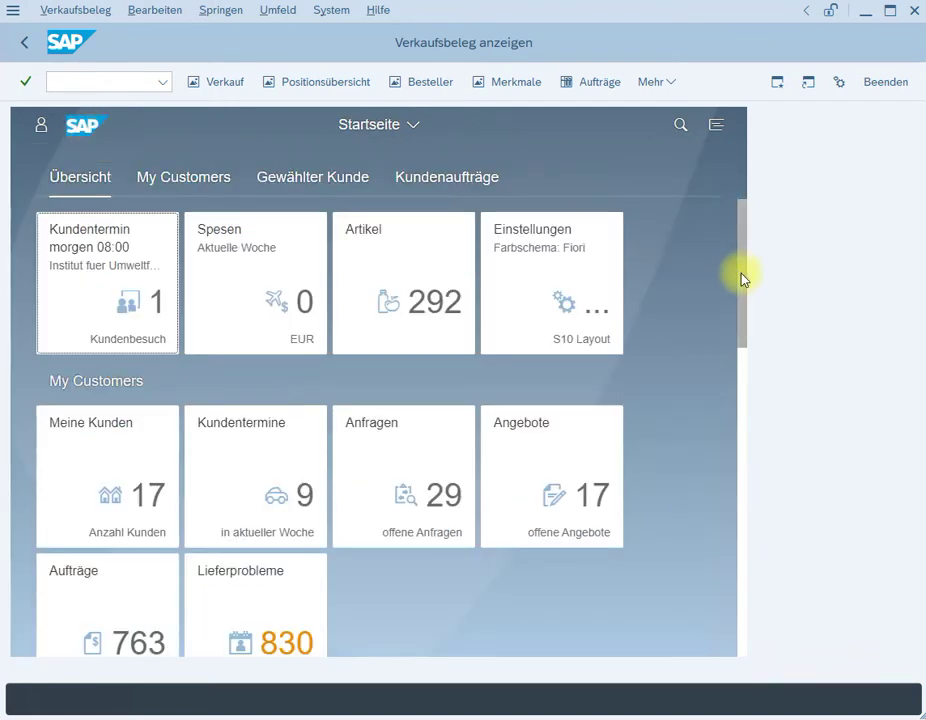
{"action": "left_click", "coordinate": [232, 17]}
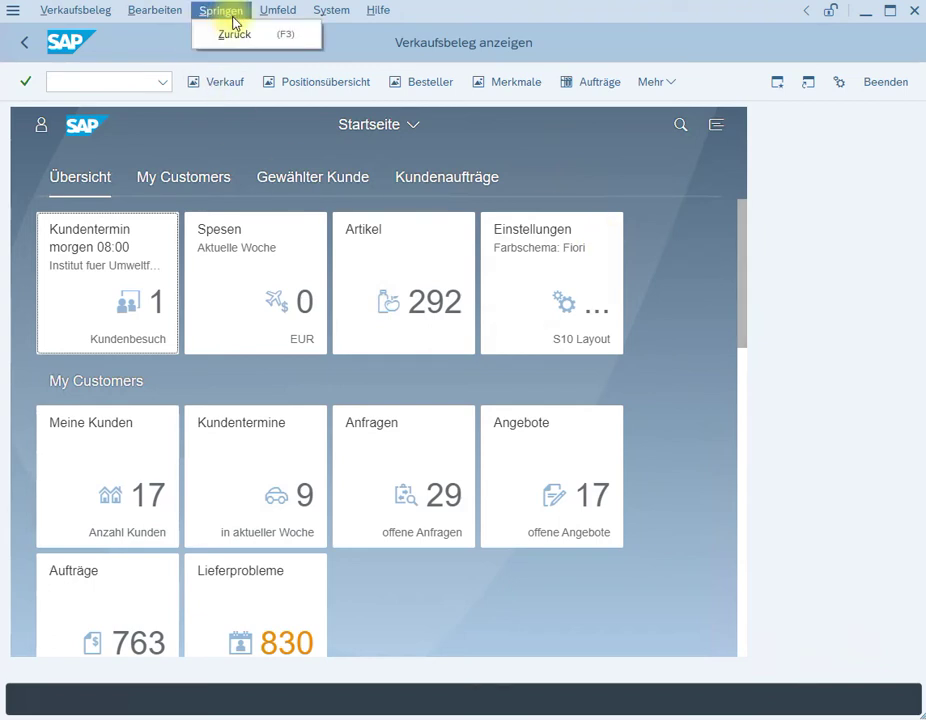
{"action": "mouse_move", "coordinate": [279, 17]}
{"action": "mouse_move", "coordinate": [297, 36]}
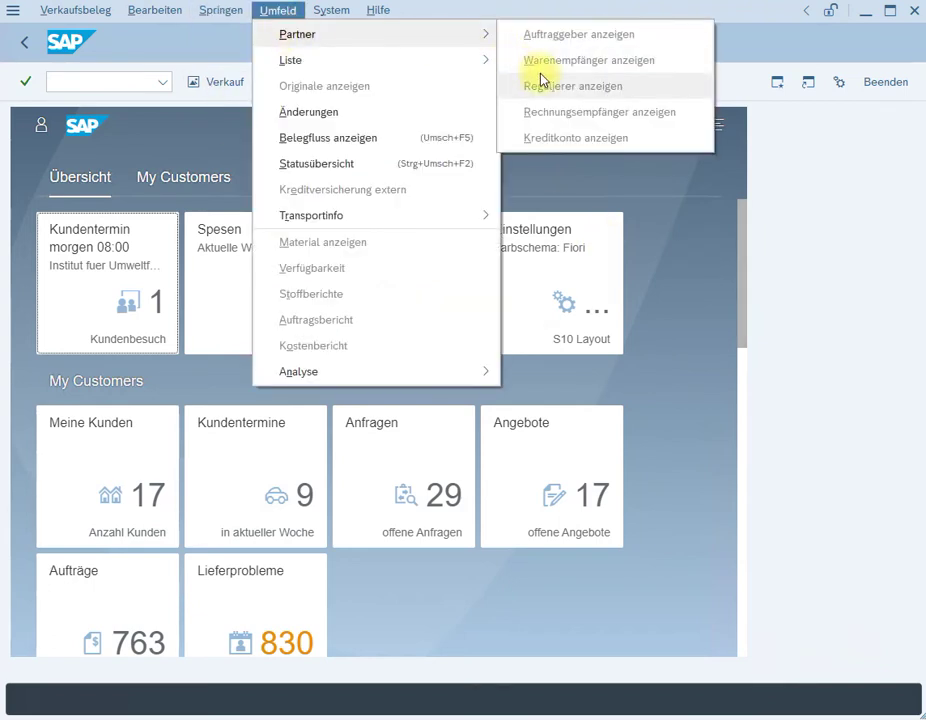
{"action": "left_click", "coordinate": [810, 286]}
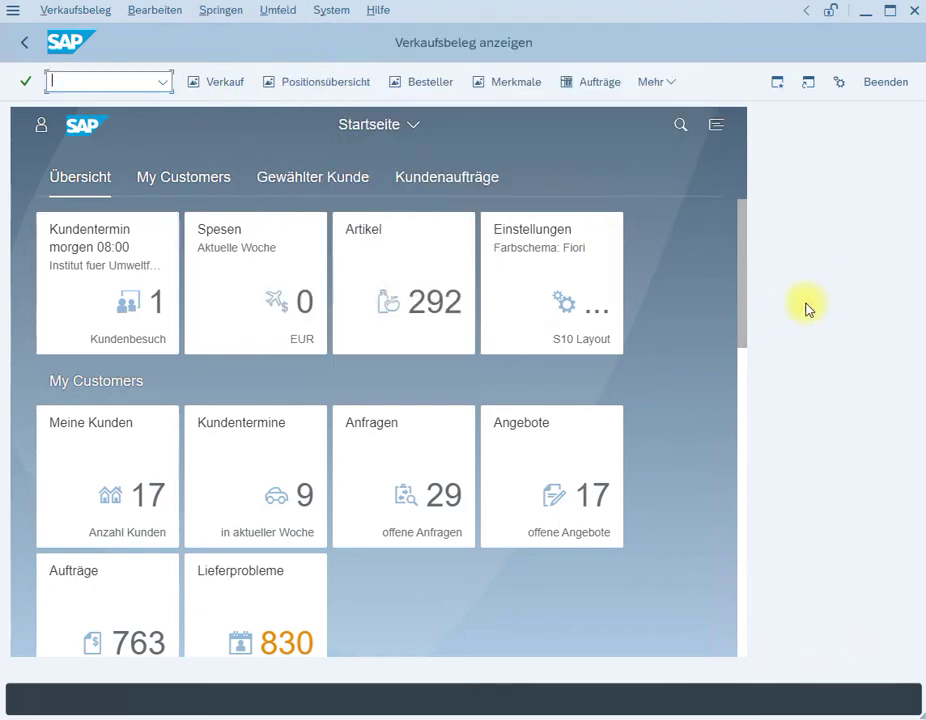
Open the screen for creating a sales document and leave it back to SAP Easy Access.
{"action": "left_click", "coordinate": [90, 14]}
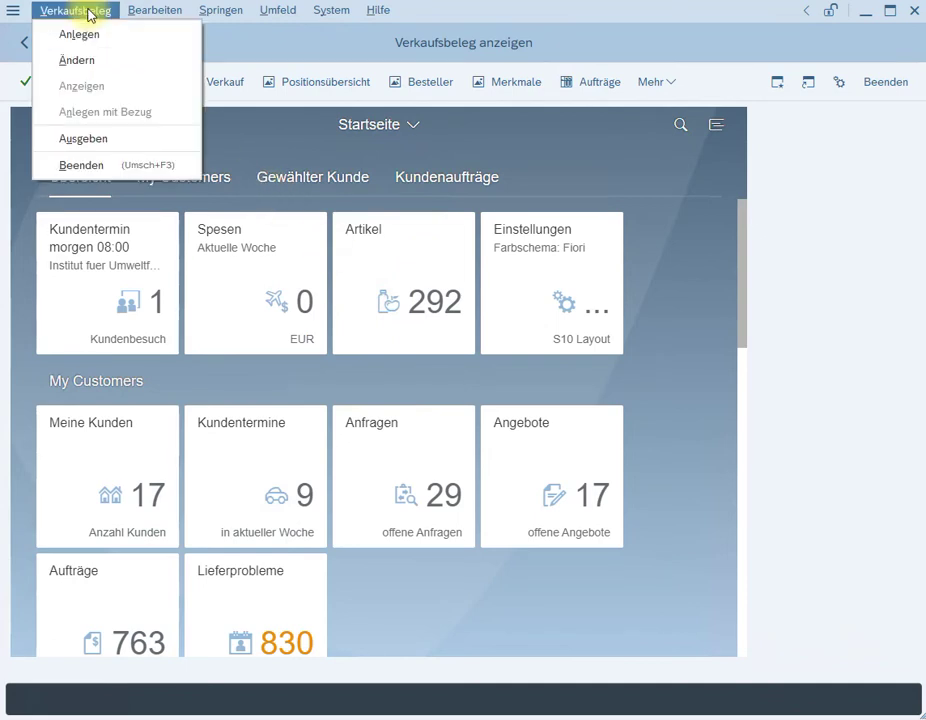
{"action": "left_click", "coordinate": [90, 34]}
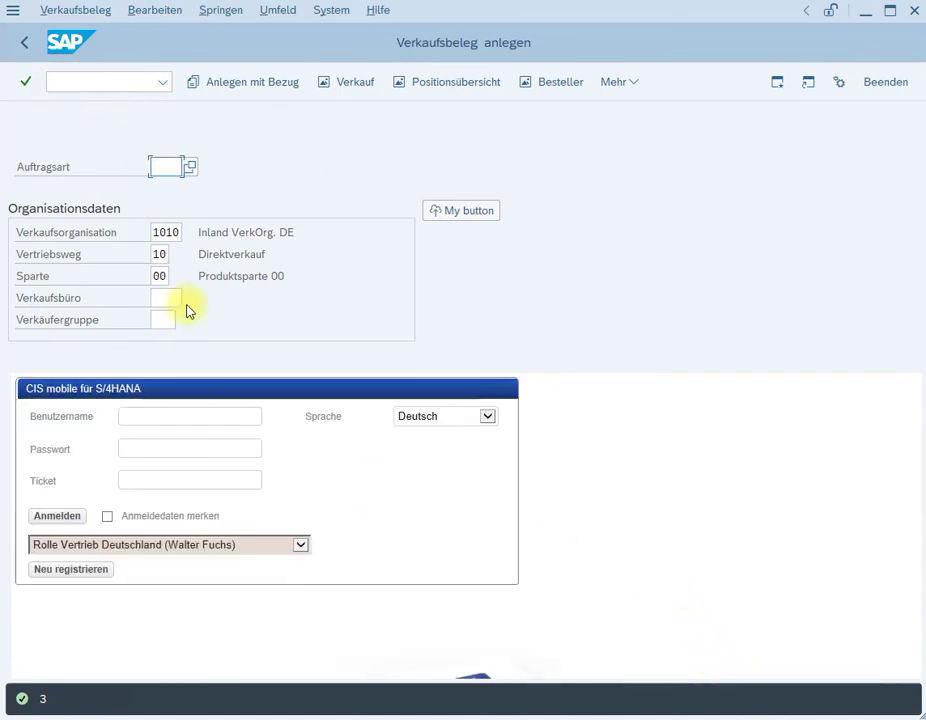
{"action": "left_click", "coordinate": [25, 45]}
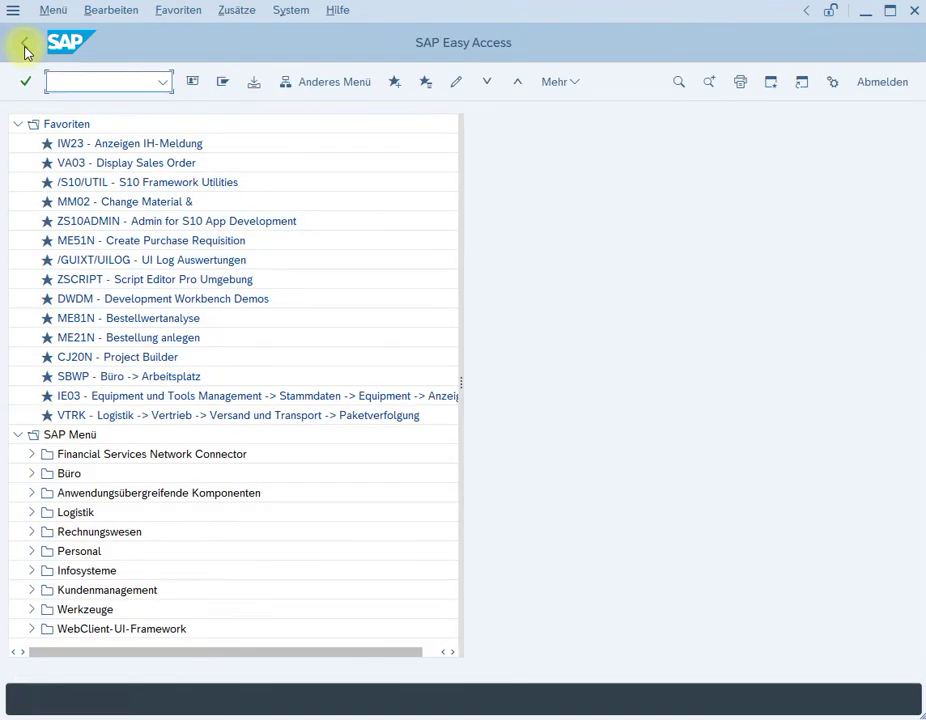
Start transaction mm03 to open the initial screen of the material display.
{"action": "left_click", "coordinate": [96, 82]}
{"action": "type", "text": "mm03"}
{"action": "key", "text": "Return"}
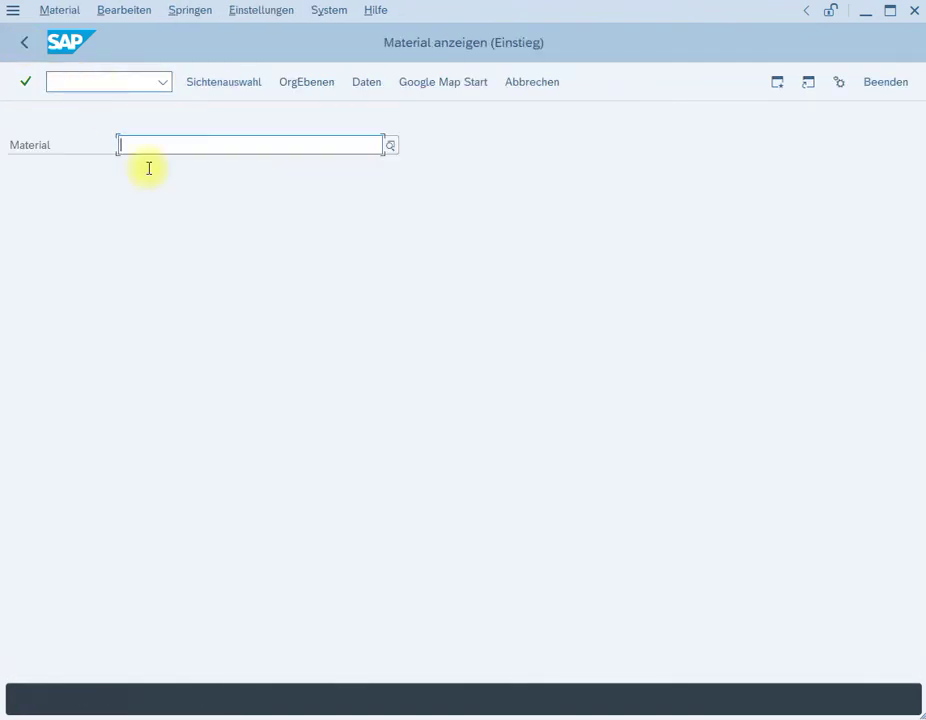
Leave the material display and start transaction va03 to reopen the sales launchpad.
{"action": "left_click", "coordinate": [20, 44]}
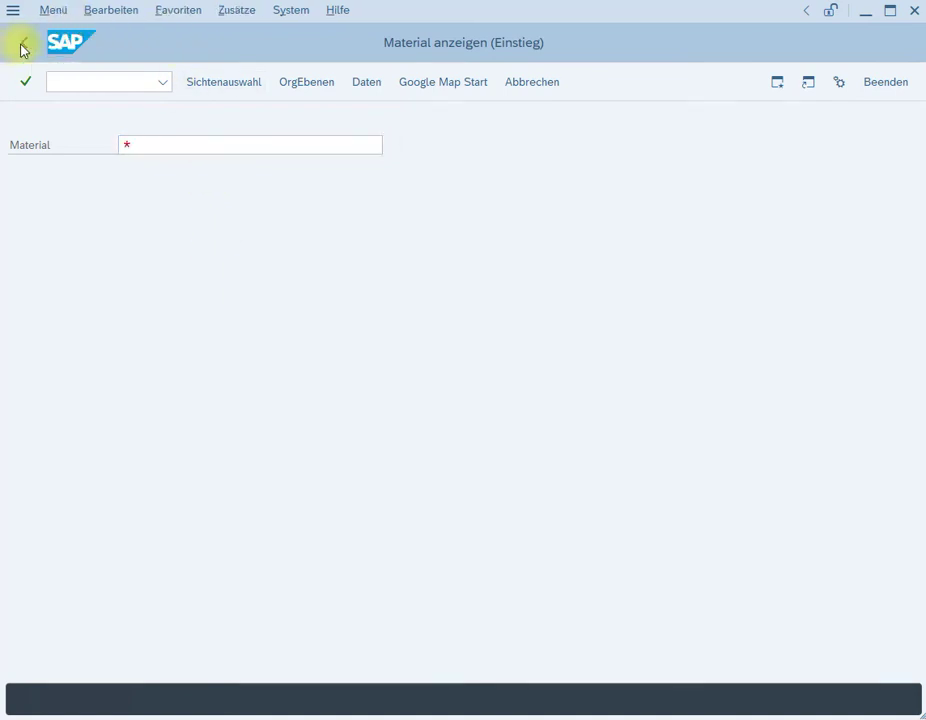
{"action": "type", "text": "va03"}
{"action": "key", "text": "Return"}
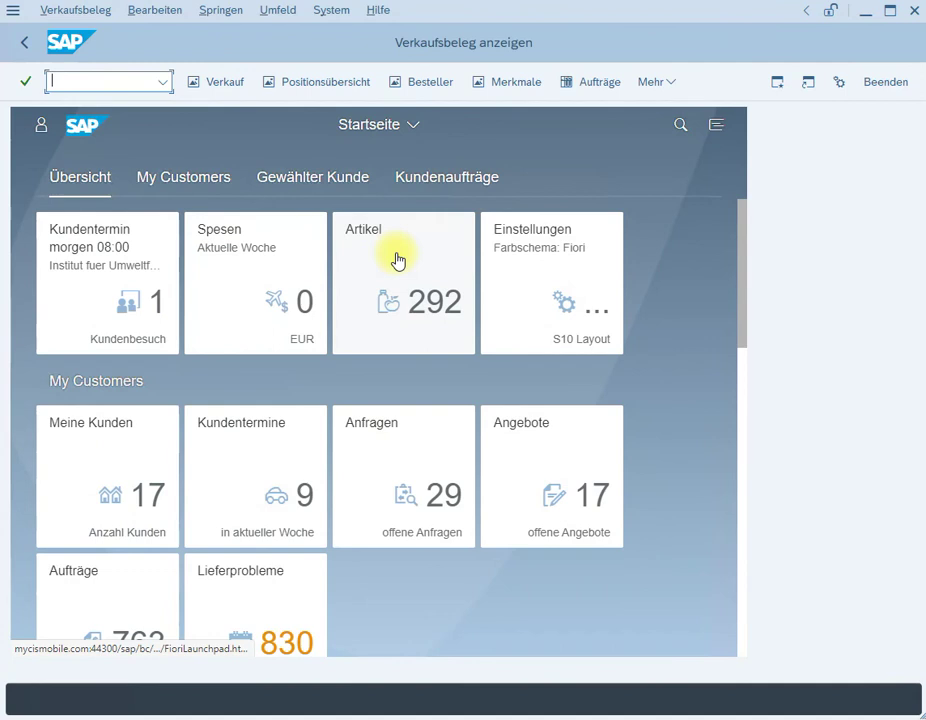
List all articles, examine the details of article 35, HomeProfessional Waschmaschine WAYH2891, and return to the start page.
{"action": "left_click", "coordinate": [397, 258]}
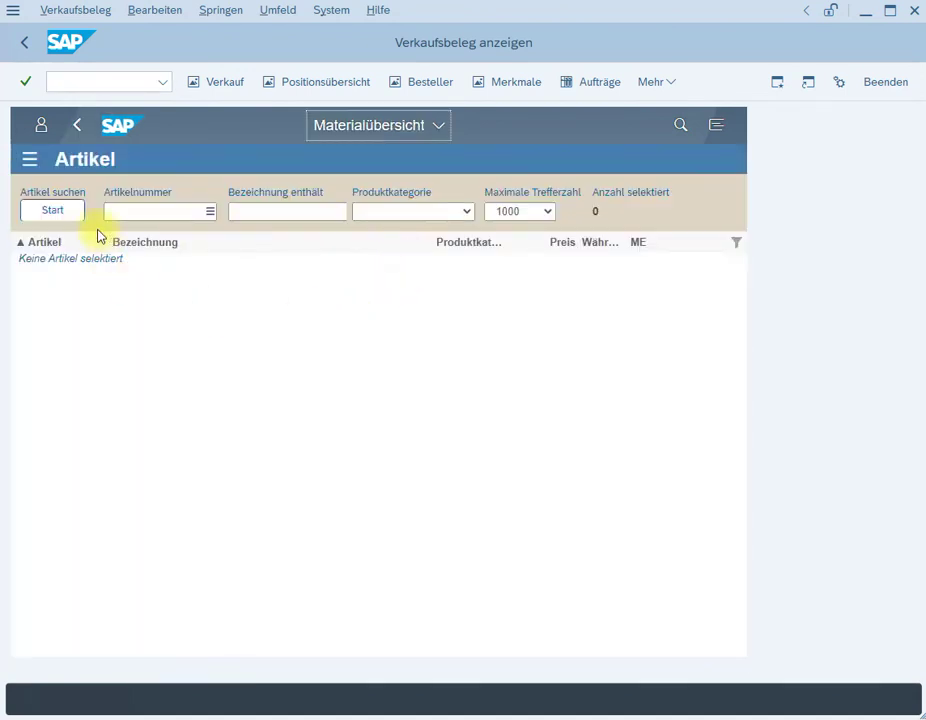
{"action": "left_click", "coordinate": [63, 209]}
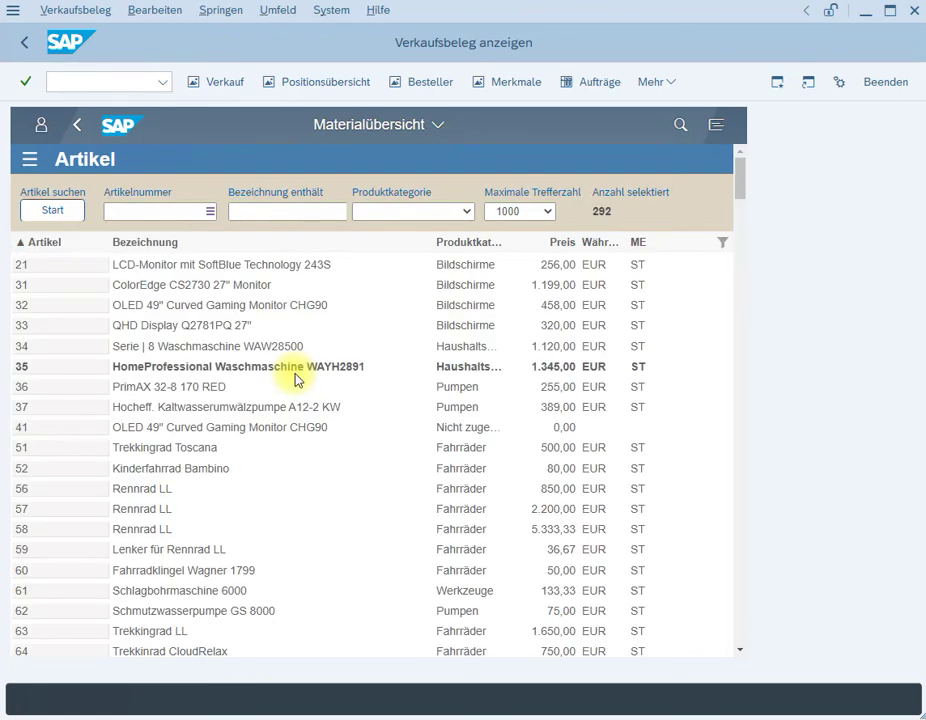
{"action": "left_click", "coordinate": [87, 368]}
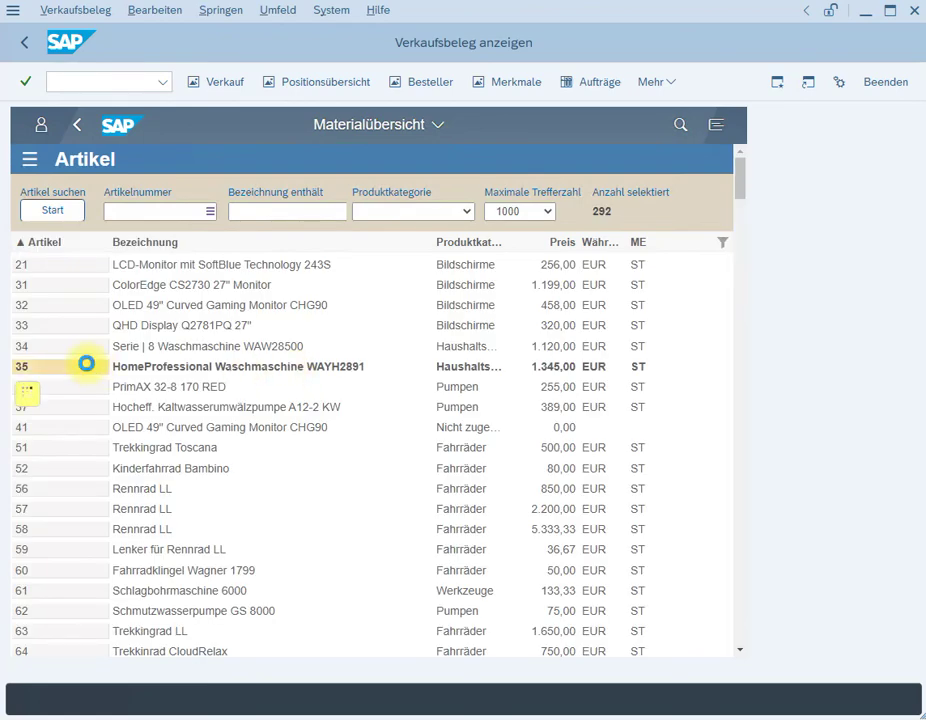
{"action": "left_click_drag", "start_coordinate": [740, 274], "coordinate": [740, 238]}
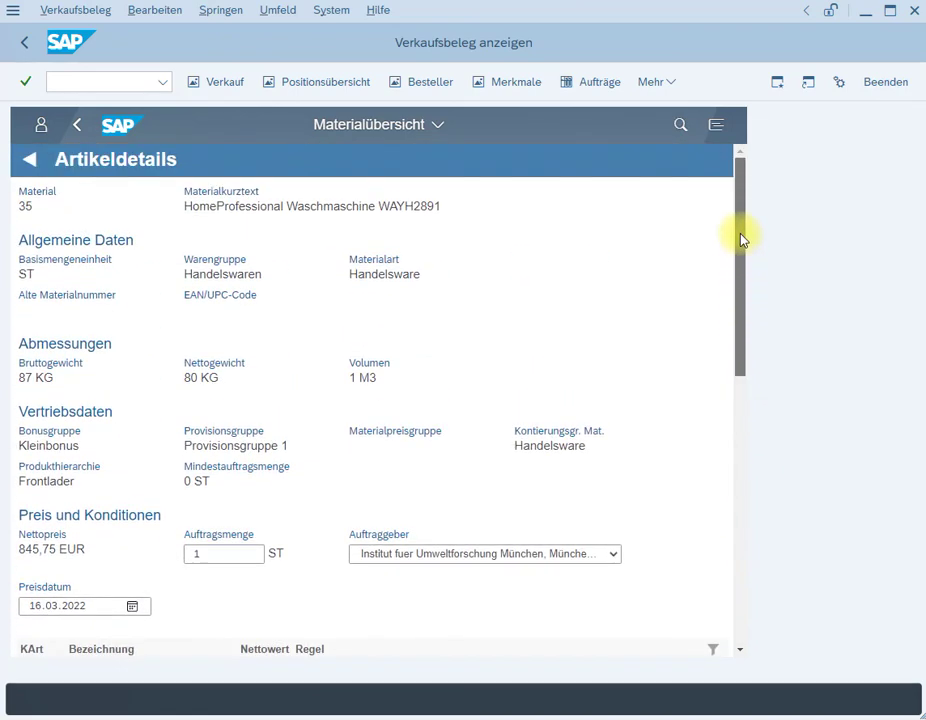
{"action": "left_click", "coordinate": [80, 124]}
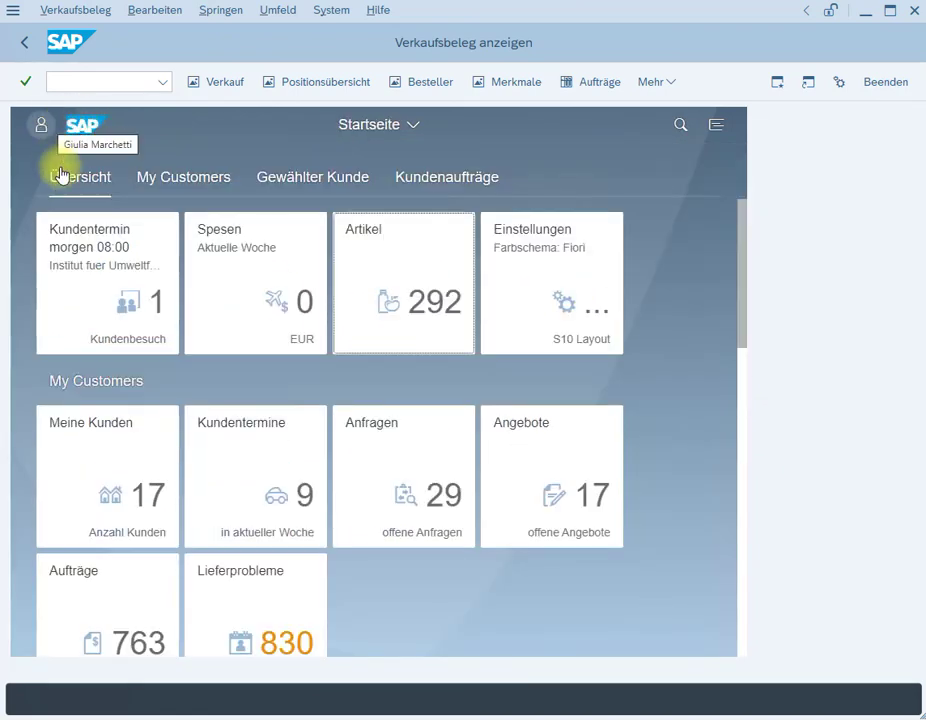